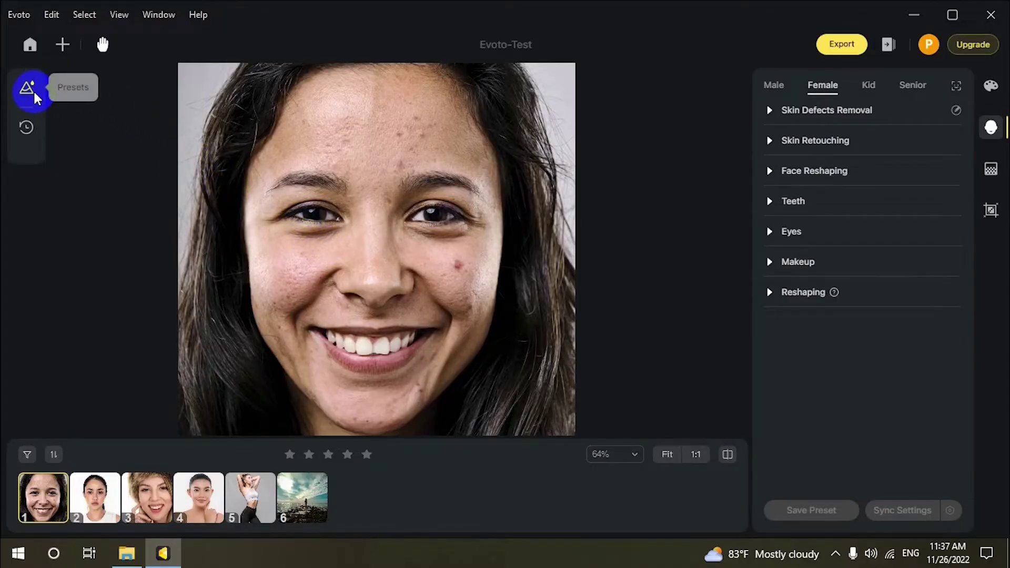
left_click(31, 93)
left_click(100, 258)
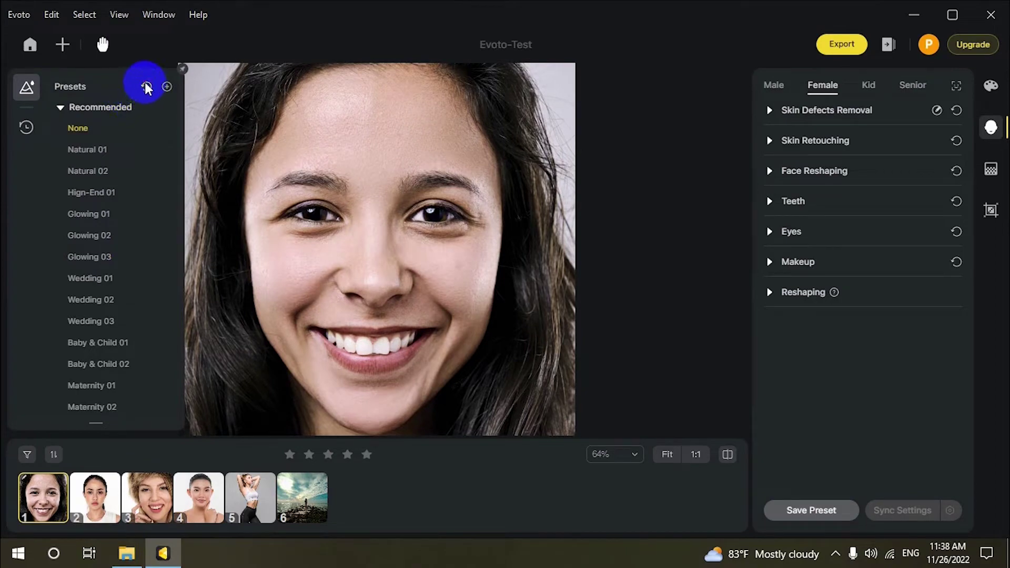
left_click(202, 81)
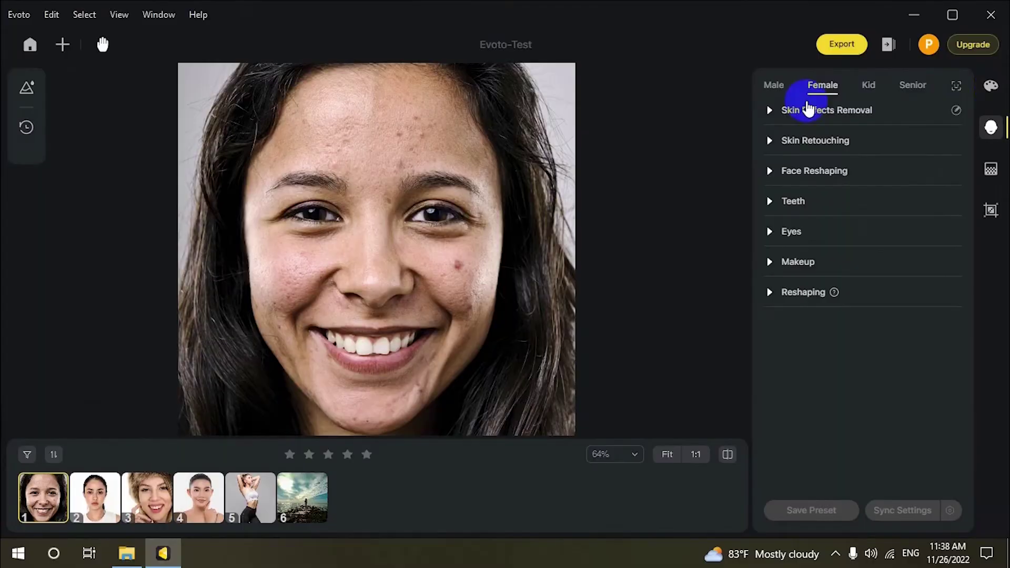
left_click(992, 84)
left_click(991, 129)
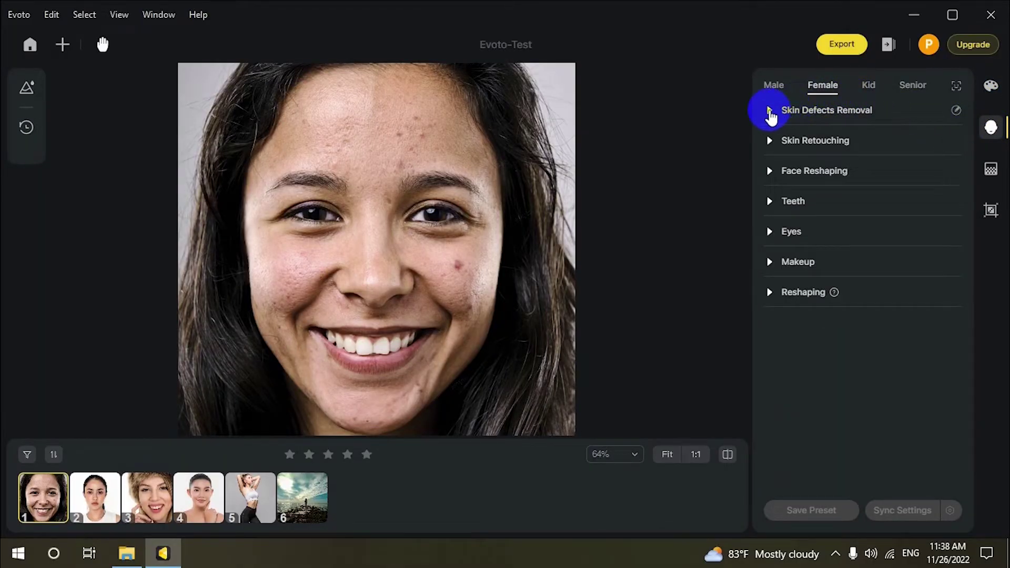
Set Face Freckle & Acne Removal, Eye Wrinkles Reducing and Dark Circles Reducing to 100 on the first portrait
left_click(770, 111)
left_click_drag(768, 154, 963, 154)
scroll(276, 280, "up", 3)
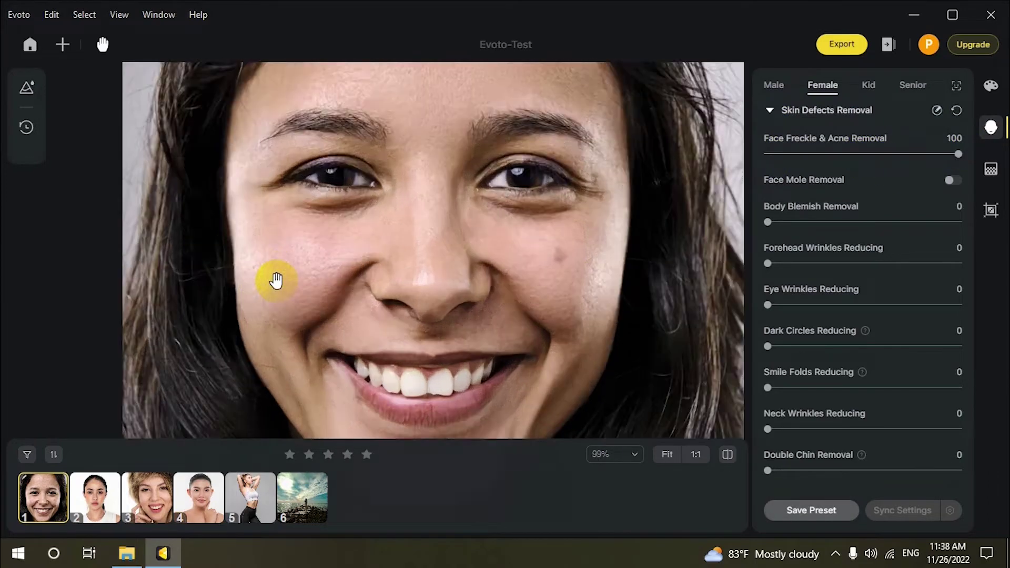
scroll(336, 279, "down", 2)
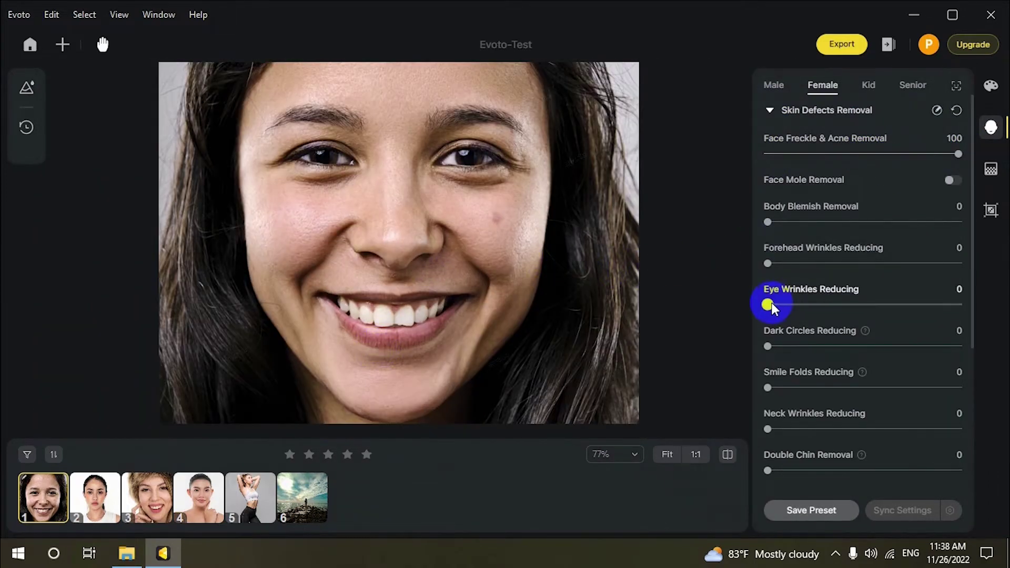
left_click_drag(771, 303, 962, 305)
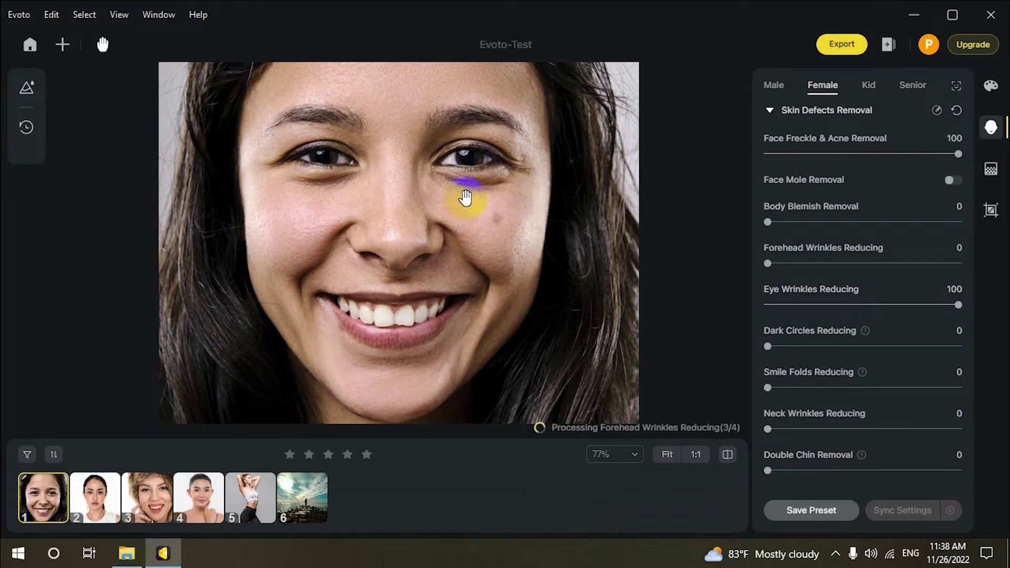
left_click_drag(767, 346, 985, 350)
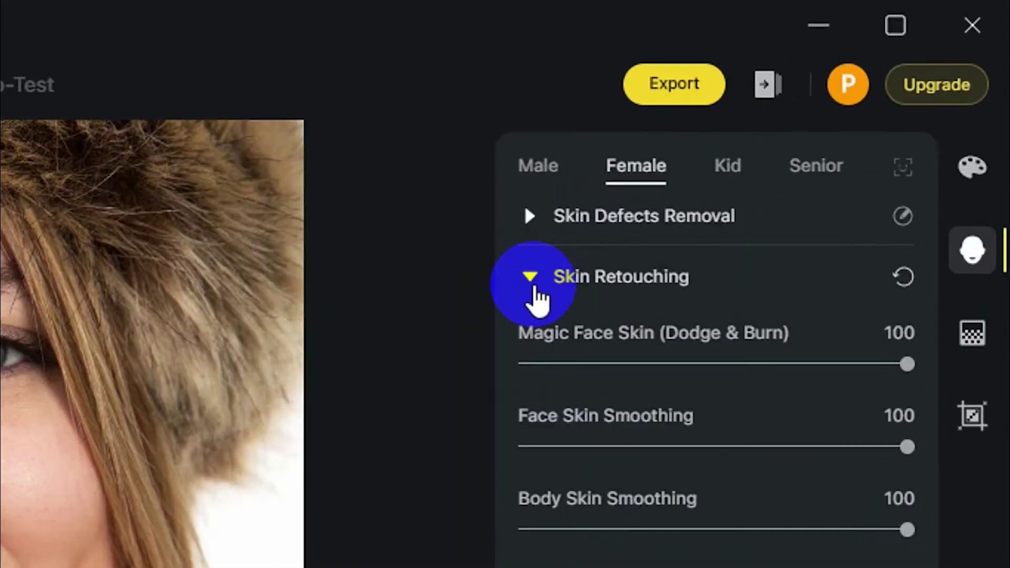
Whiten the fur-hat portrait's teeth with Teeth Whitening at 100
left_click(775, 147)
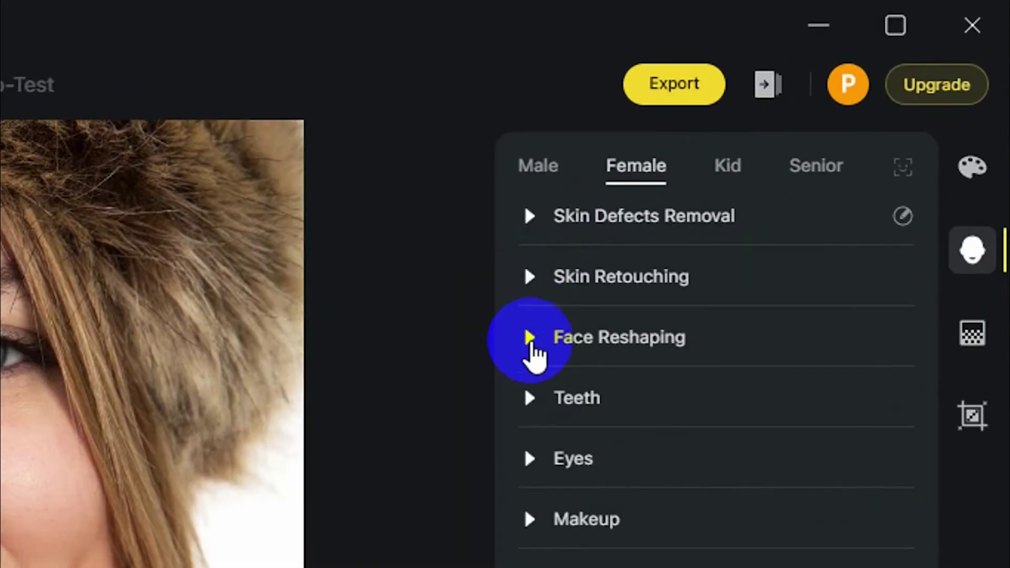
left_click(529, 399)
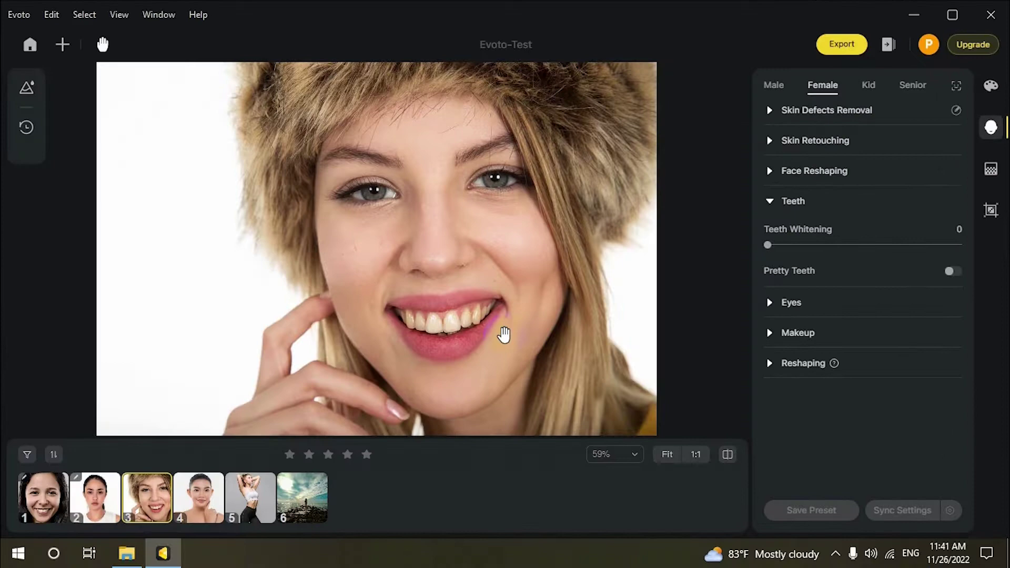
scroll(570, 261, "up", 5)
left_click_drag(766, 246, 962, 245)
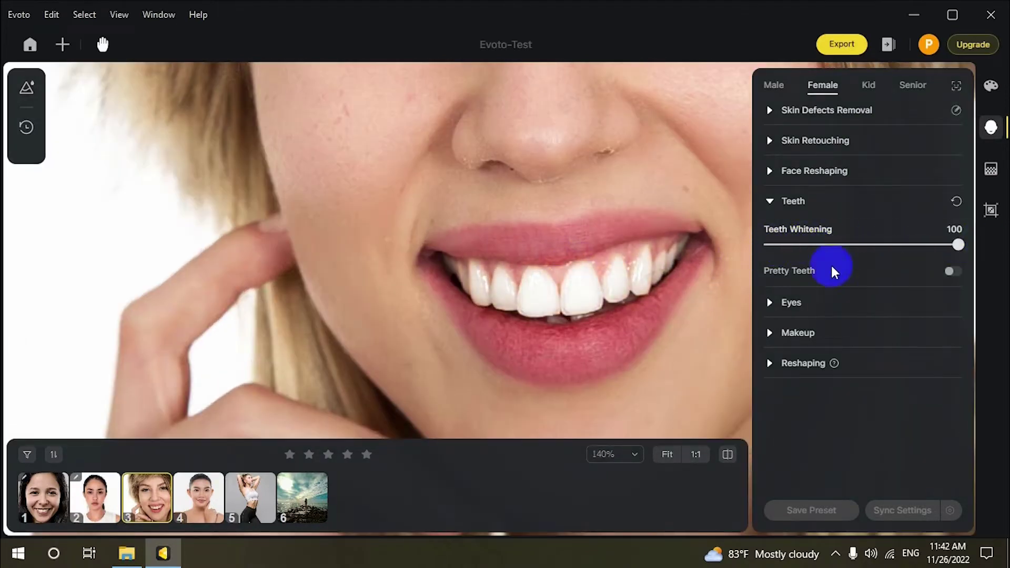
left_click(769, 202)
Raise the Eyes Brightness to 100 and compare eyes and teeth with the original
left_click_drag(573, 181, 586, 393)
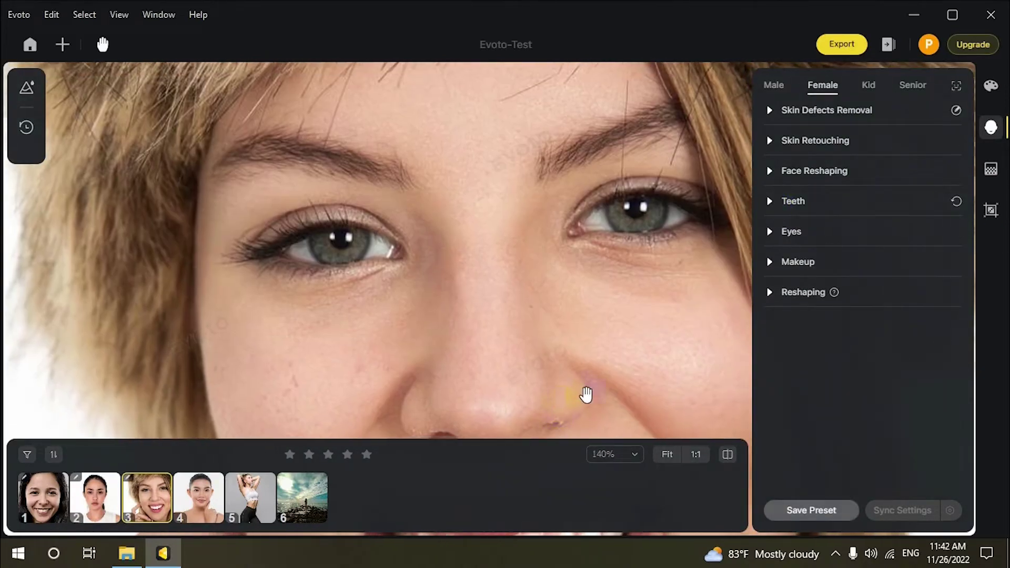
left_click(769, 231)
left_click_drag(766, 275, 983, 273)
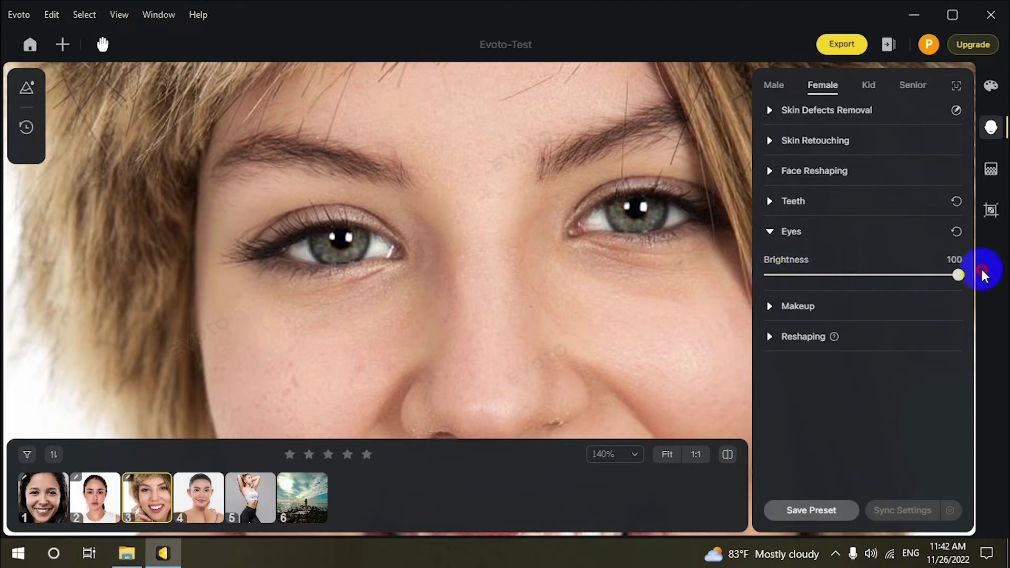
left_click(728, 455)
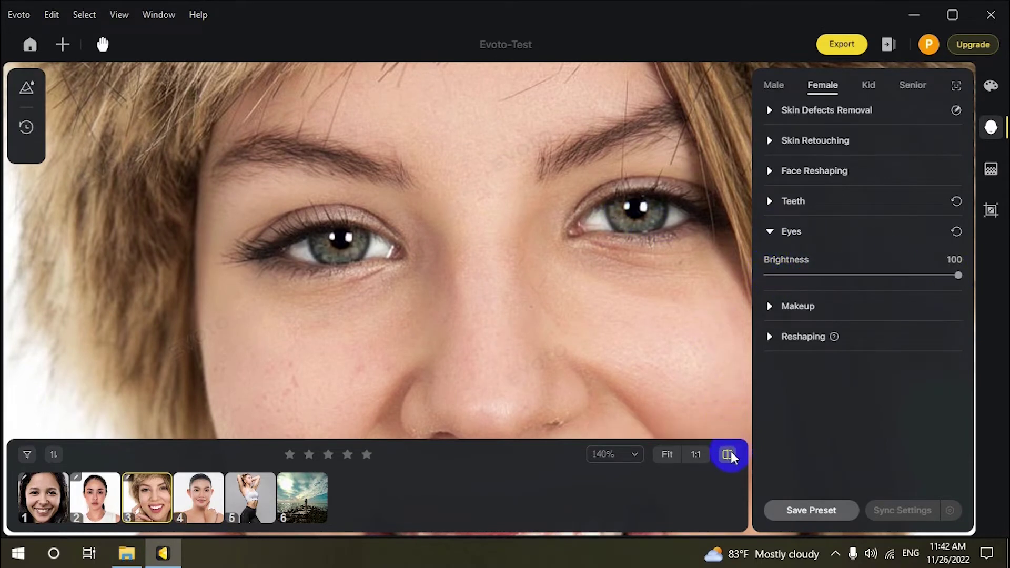
scroll(486, 225, "down", 3)
left_click(733, 446)
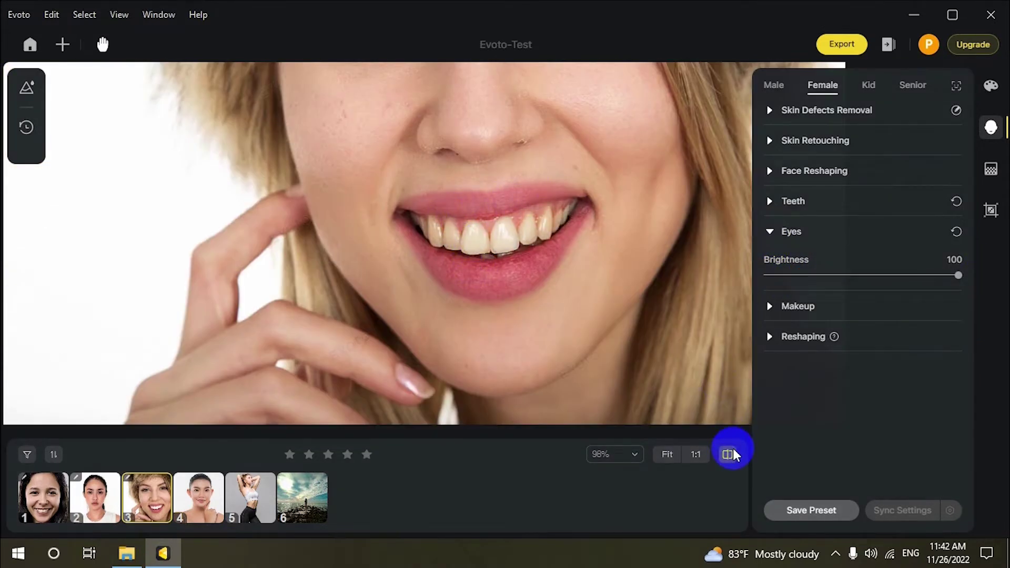
left_click(770, 232)
scroll(536, 309, "down", 2)
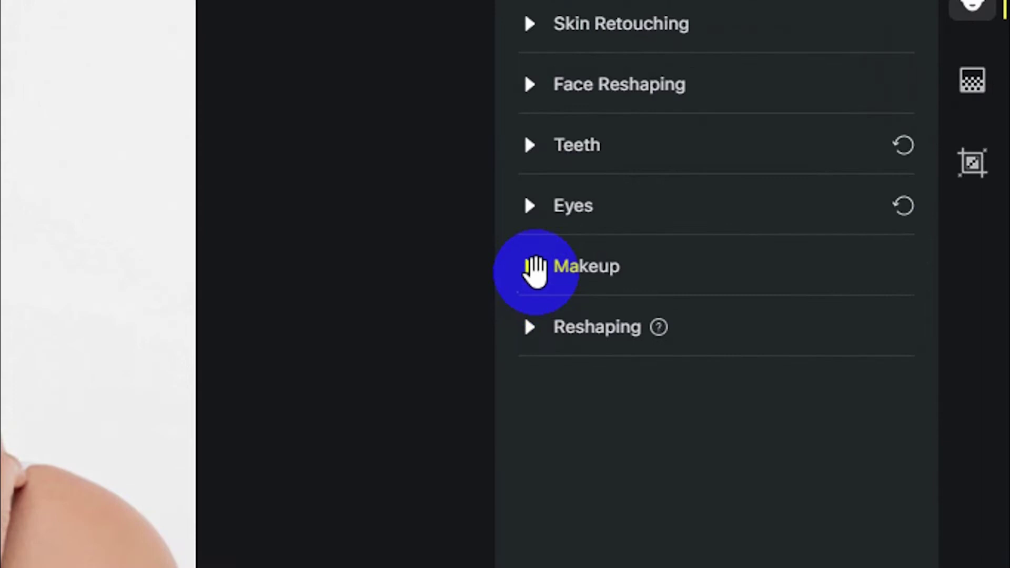
Apply the Vintage makeup preset to the fourth portrait, then switch the preset back to None
left_click(533, 277)
scroll(751, 268, "down", 5)
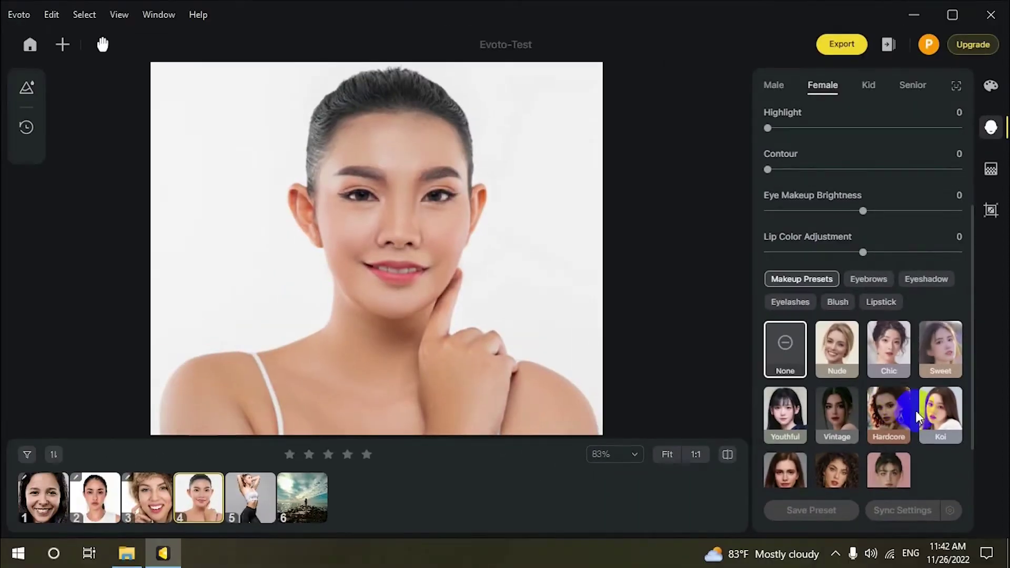
scroll(440, 263, "up", 3)
left_click(831, 413)
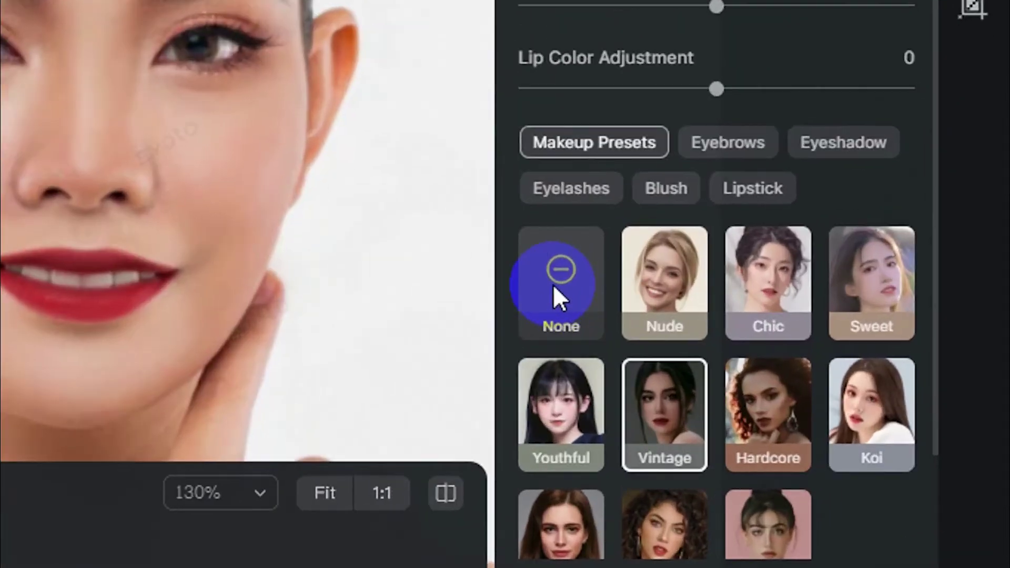
left_click(791, 355)
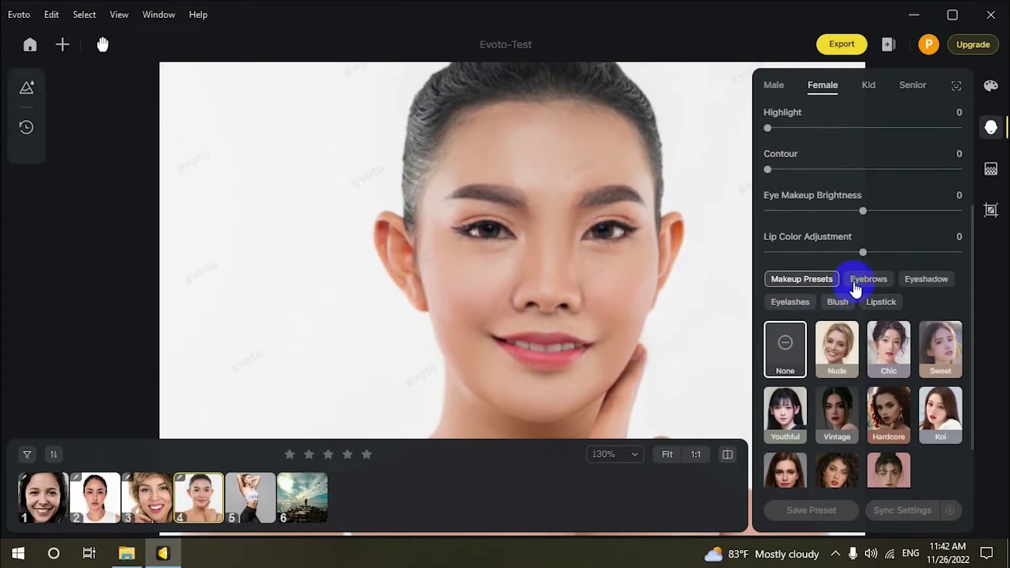
Try eyebrow styles 03 through 06, settling on eyebrow style 06
left_click(855, 288)
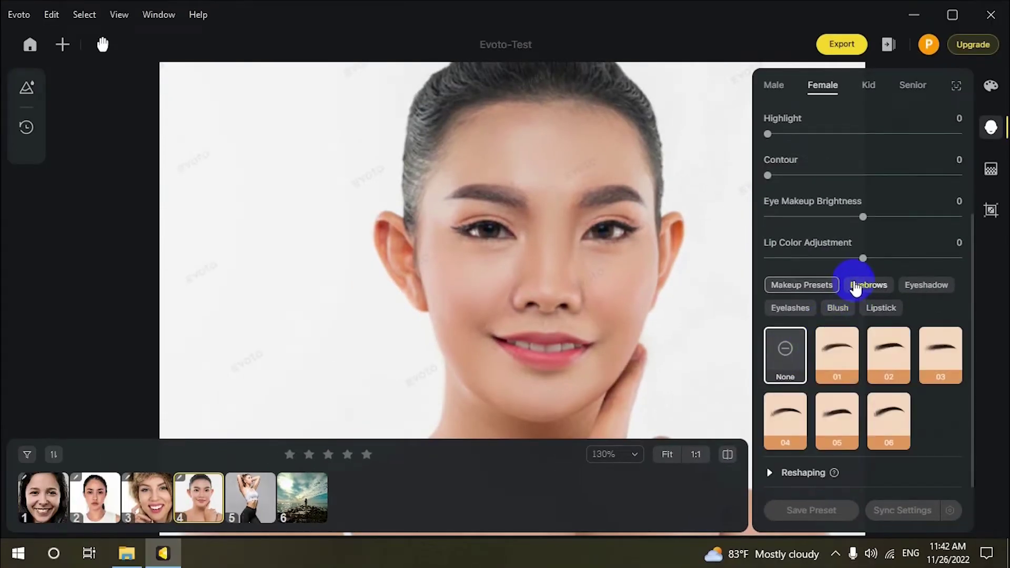
left_click(843, 410)
left_click(889, 420)
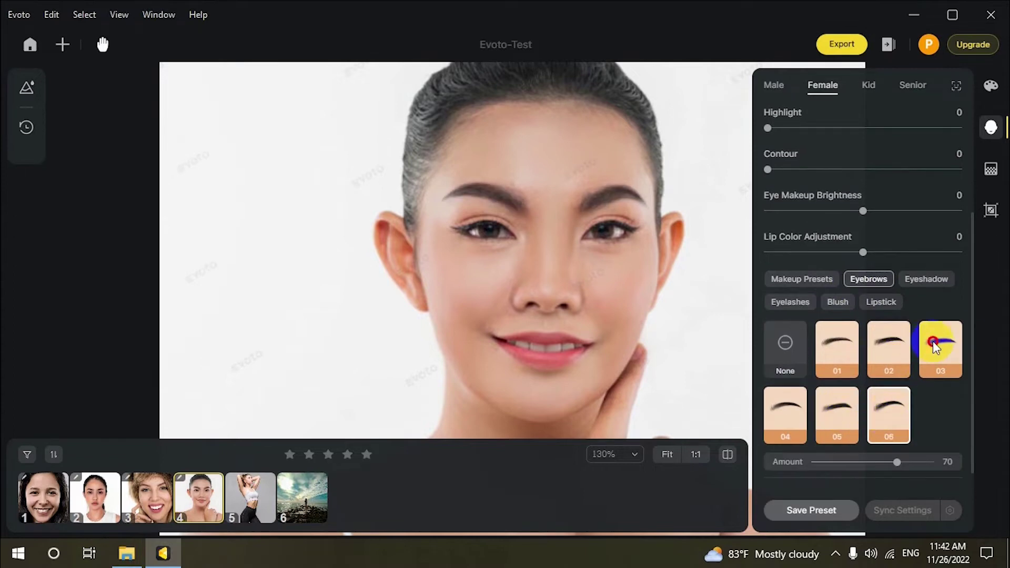
left_click(932, 341)
left_click(797, 409)
left_click(844, 412)
left_click(885, 413)
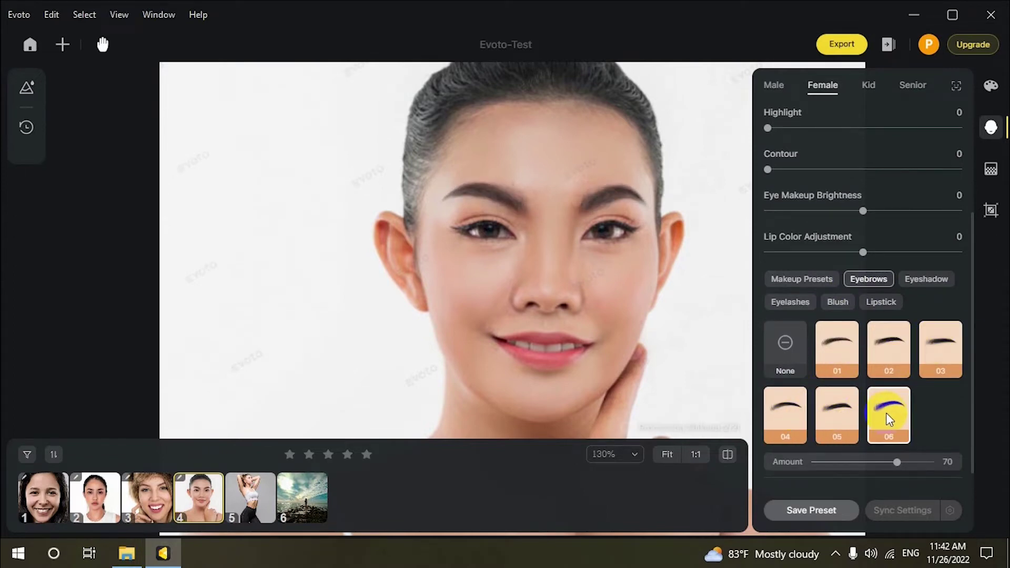
Apply Eyeshadow 03, Eyelashes 03 and Blush 01 to the fourth portrait
left_click(910, 281)
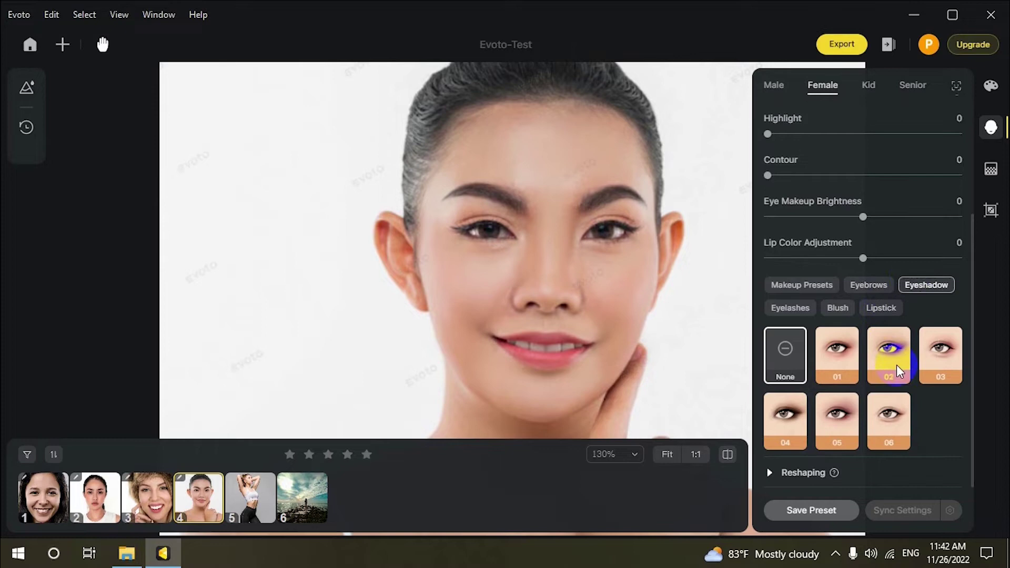
left_click(790, 307)
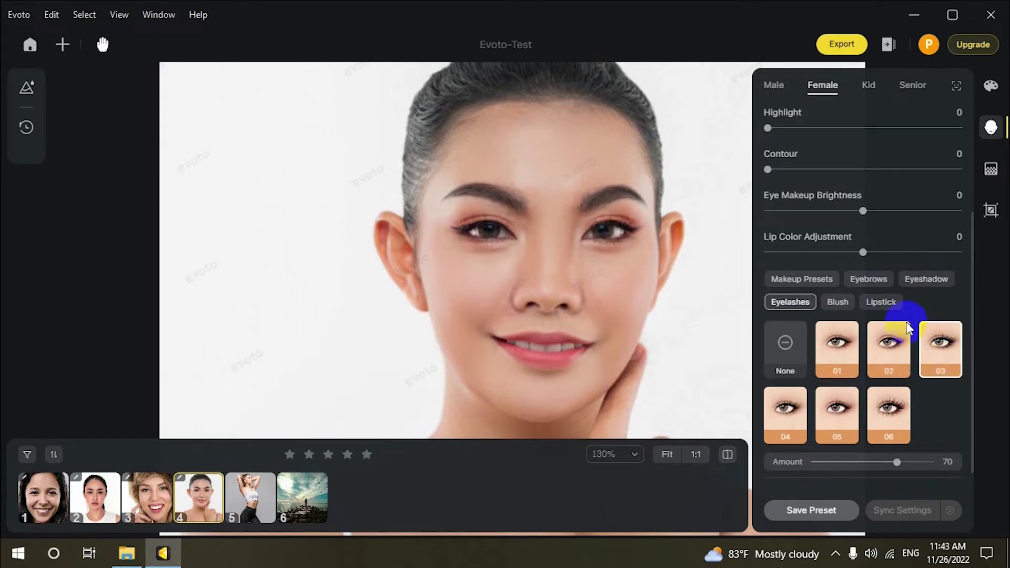
left_click(841, 310)
left_click(836, 353)
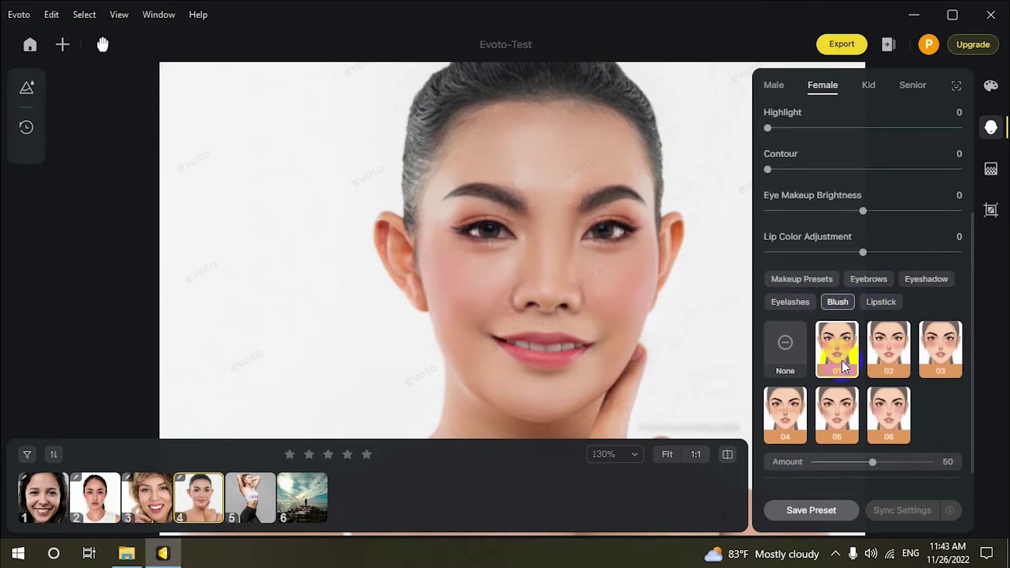
Apply red Lipstick 03 after trying 06, and compare the made-up face with the original
left_click(877, 303)
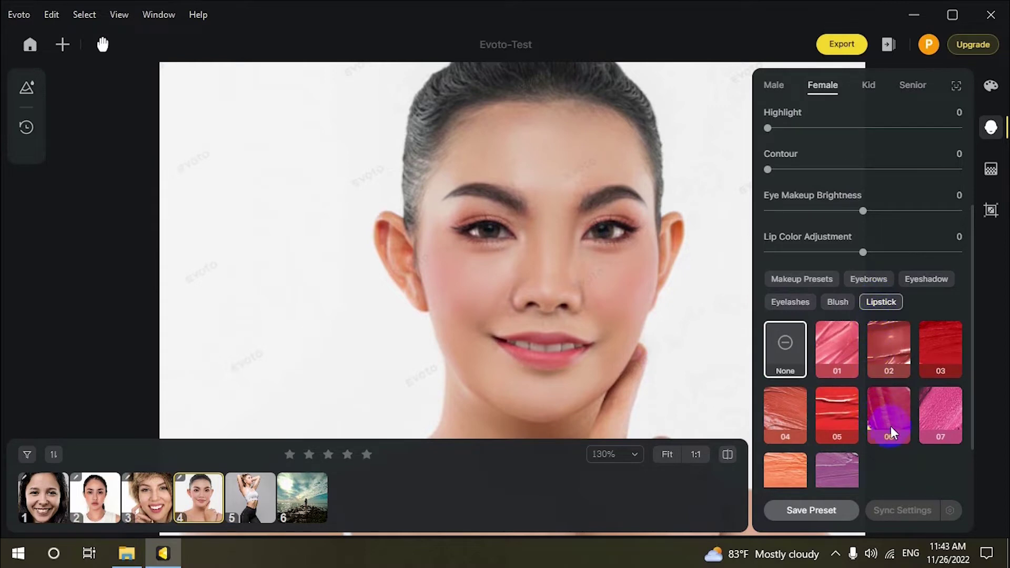
left_click(890, 428)
left_click(940, 355)
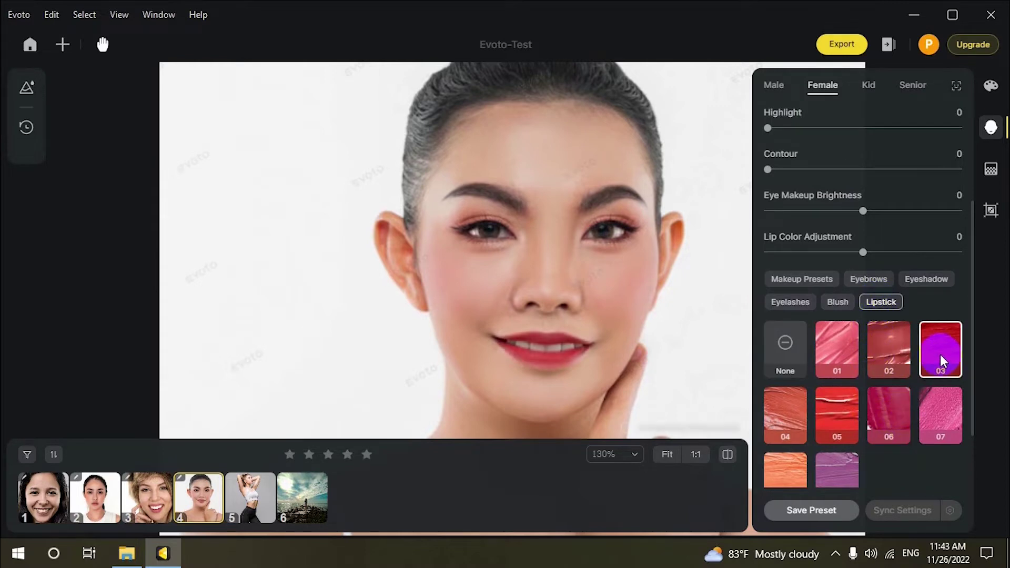
left_click(727, 455)
scroll(736, 316, "down", 2)
left_click(861, 210)
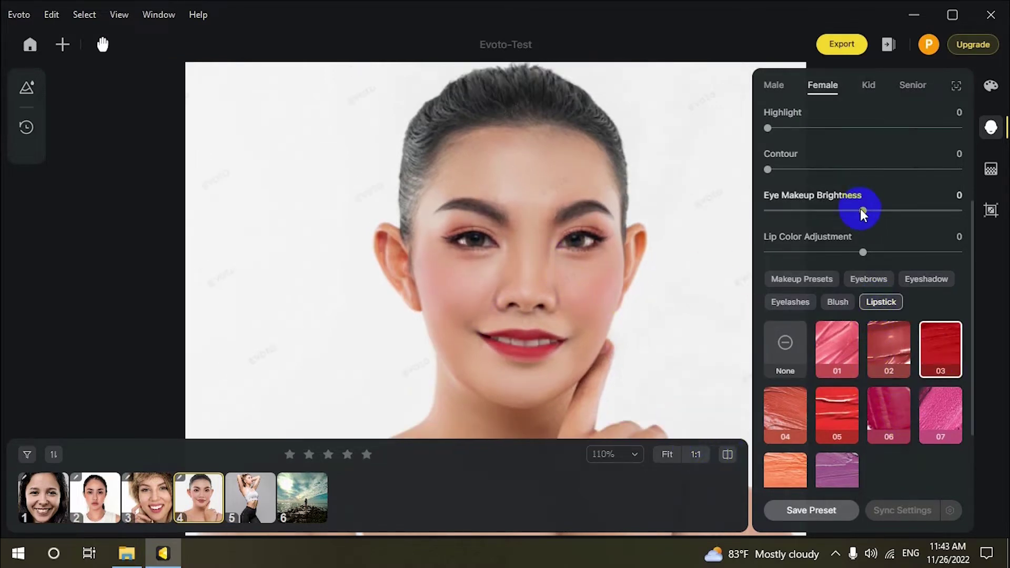
scroll(820, 166, "up", 2)
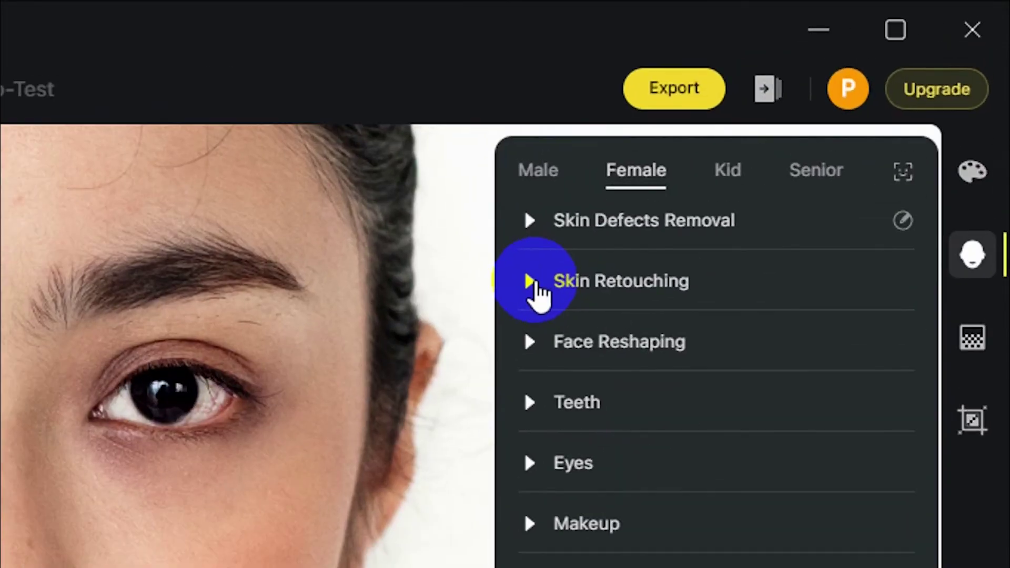
Lower the second portrait's Skin Color amount to 29 and compare with the original
left_click(628, 230)
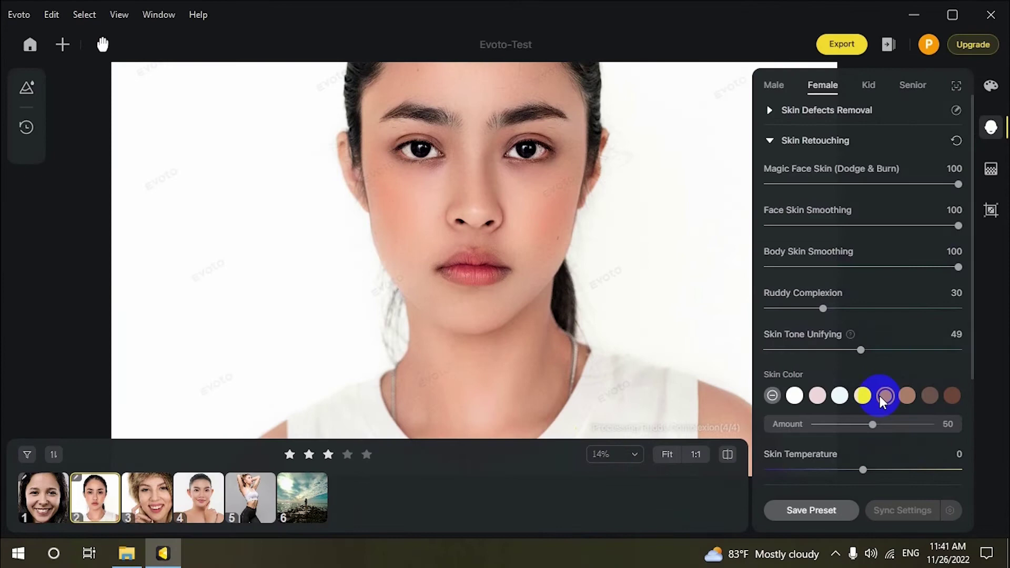
left_click_drag(869, 426, 847, 424)
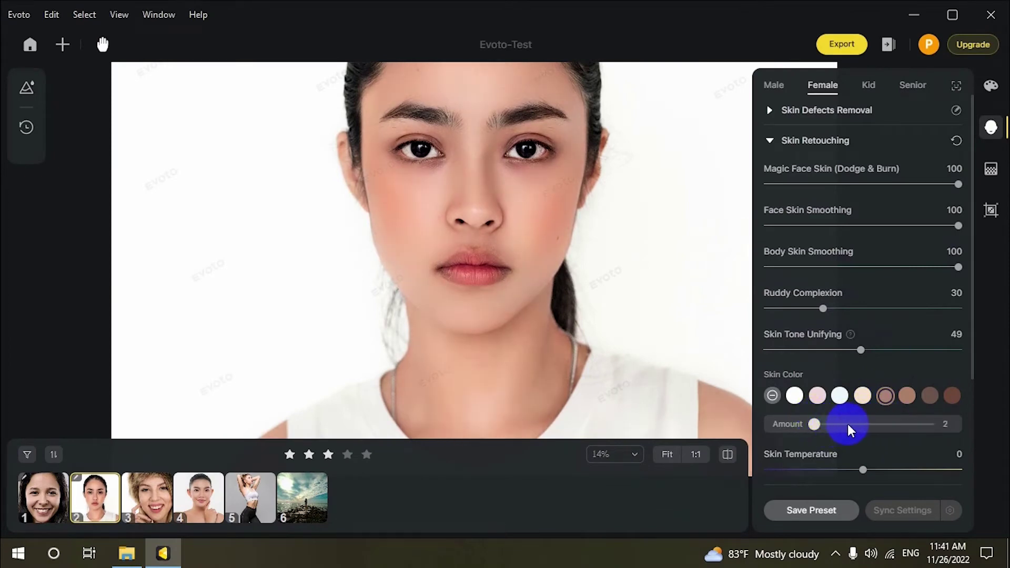
left_click(728, 455)
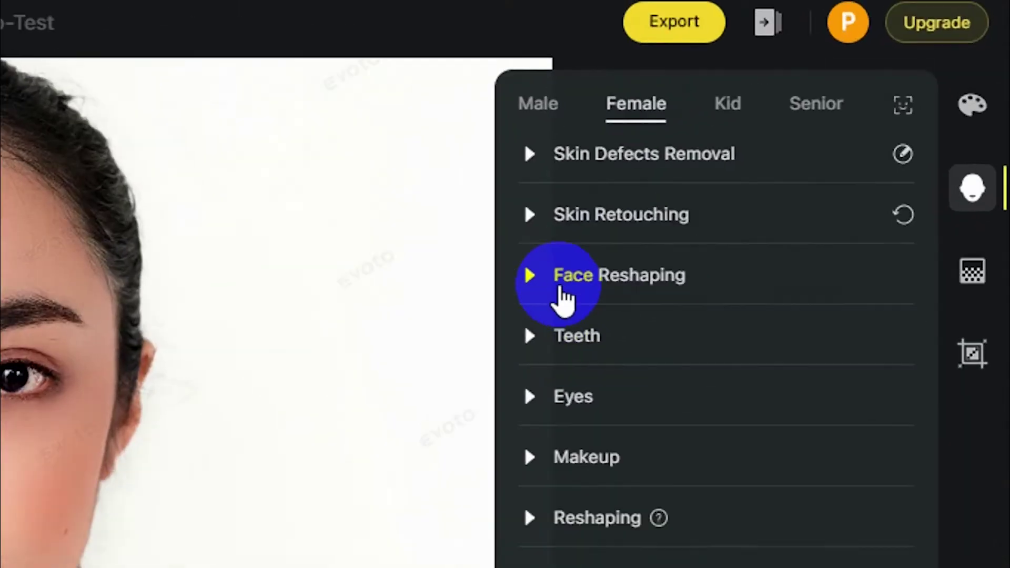
Narrow the face to -20 and slim the temples, cheekbones (-69) and jaw (-92)
left_click(527, 279)
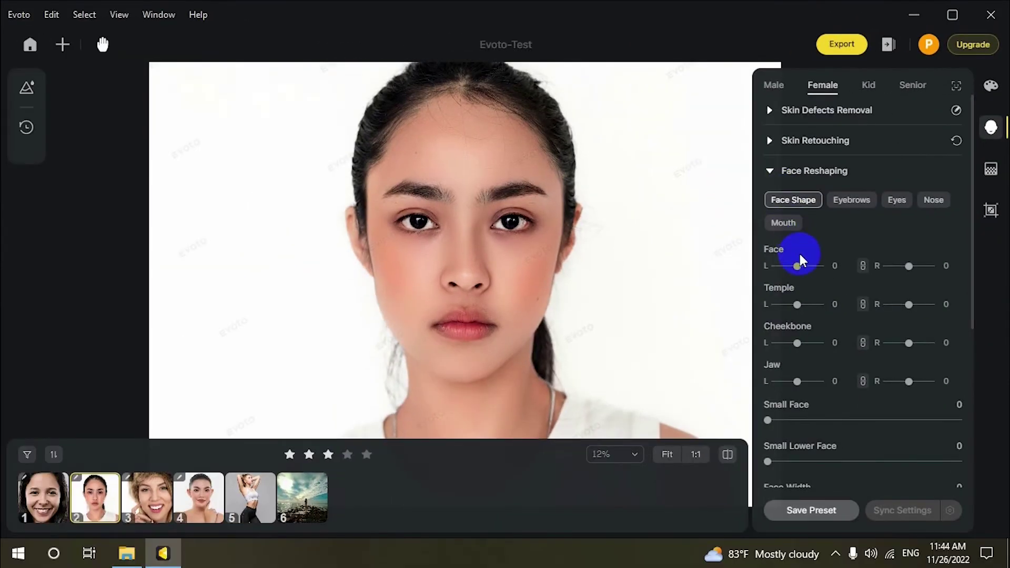
left_click_drag(787, 263, 793, 265)
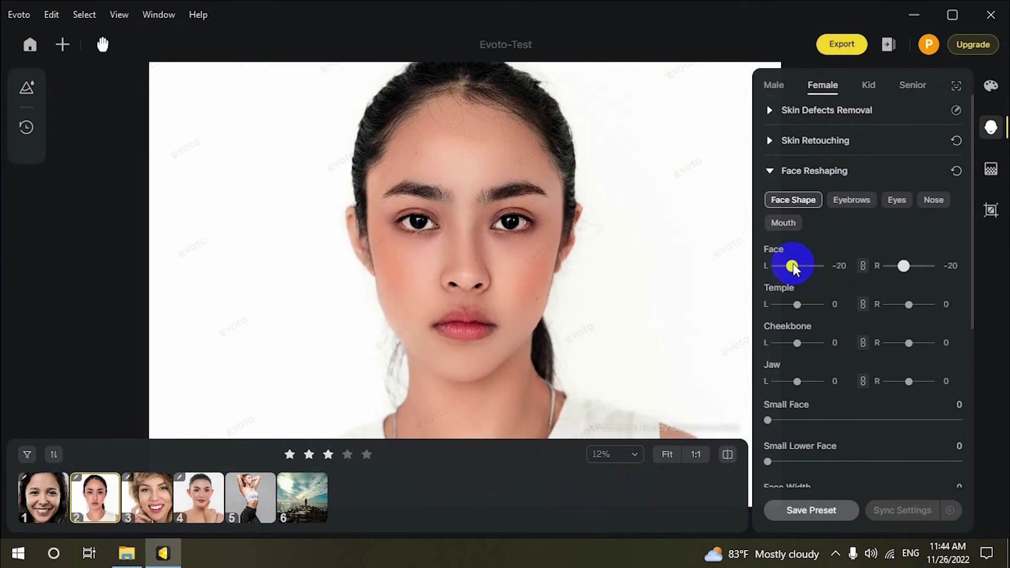
left_click_drag(789, 305, 795, 305)
left_click_drag(797, 343, 781, 346)
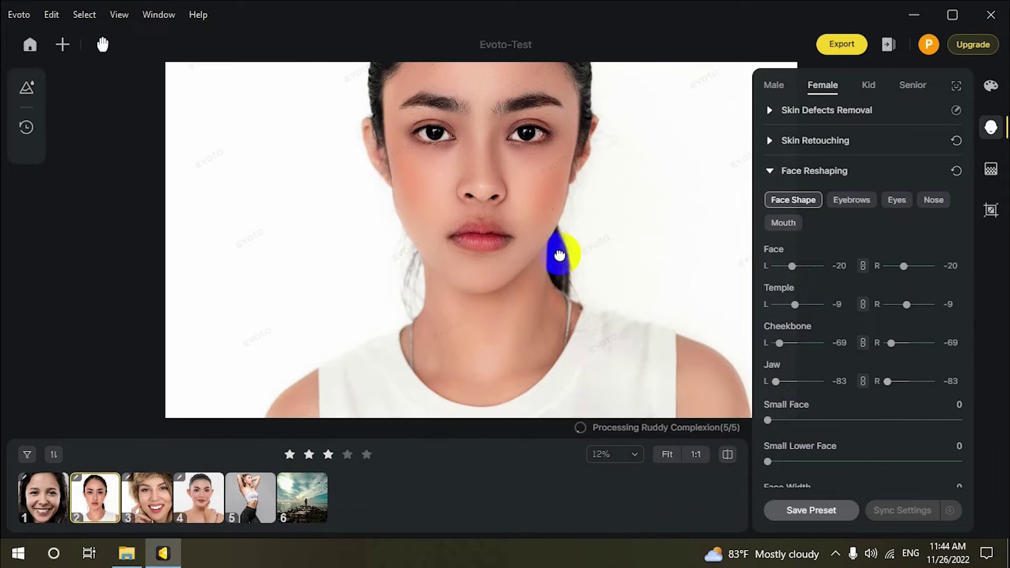
left_click_drag(778, 379, 773, 381)
Set Small Face to 30, shrink the lower face, shorten the chin, forehead -20, then compare
left_click_drag(767, 420, 825, 421)
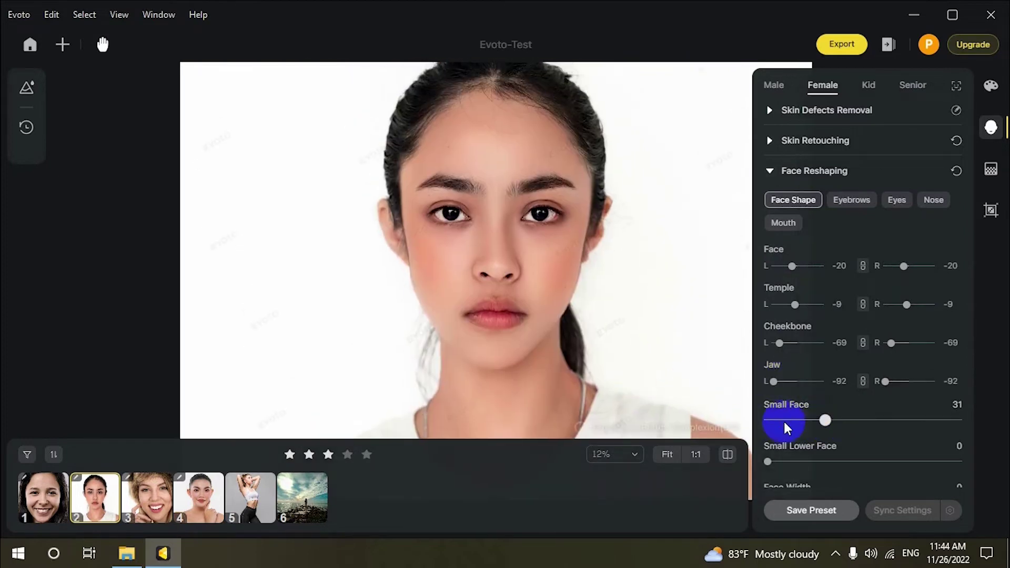
left_click(823, 421)
left_click_drag(768, 461, 876, 463)
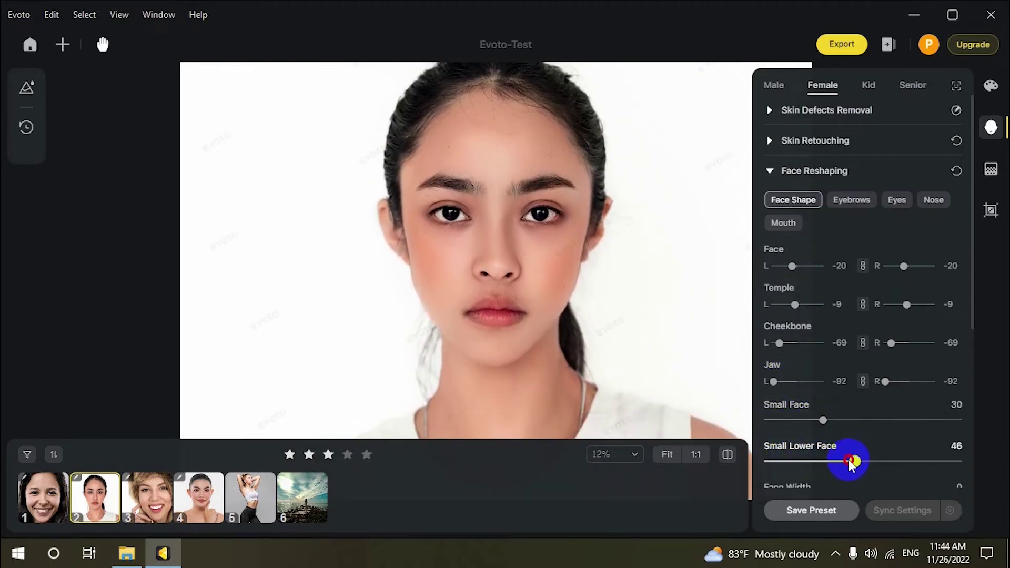
scroll(830, 456, "down", 2)
scroll(845, 412, "down", 2)
left_click_drag(845, 409, 816, 408)
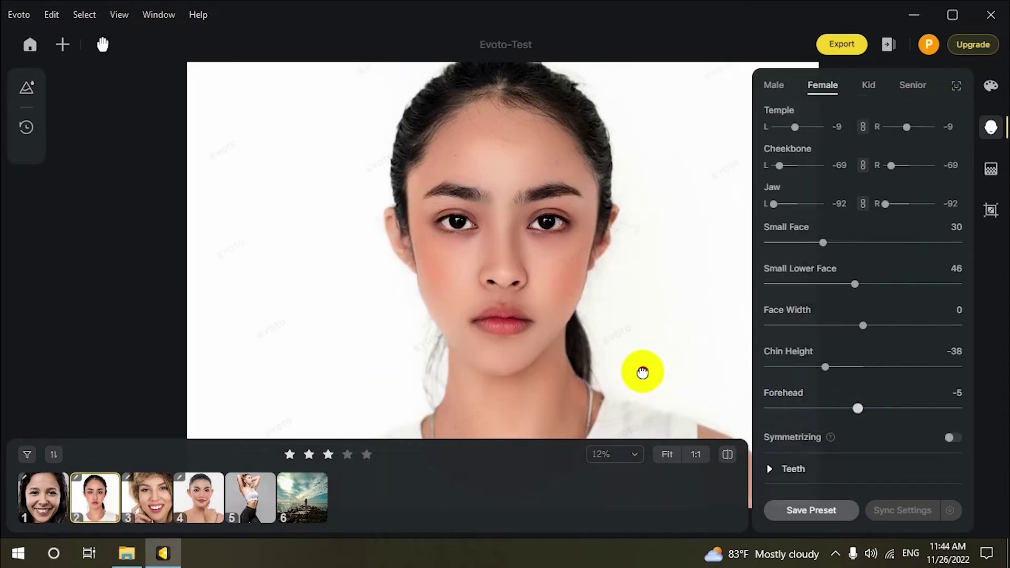
left_click_drag(891, 412, 842, 409)
left_click(728, 454)
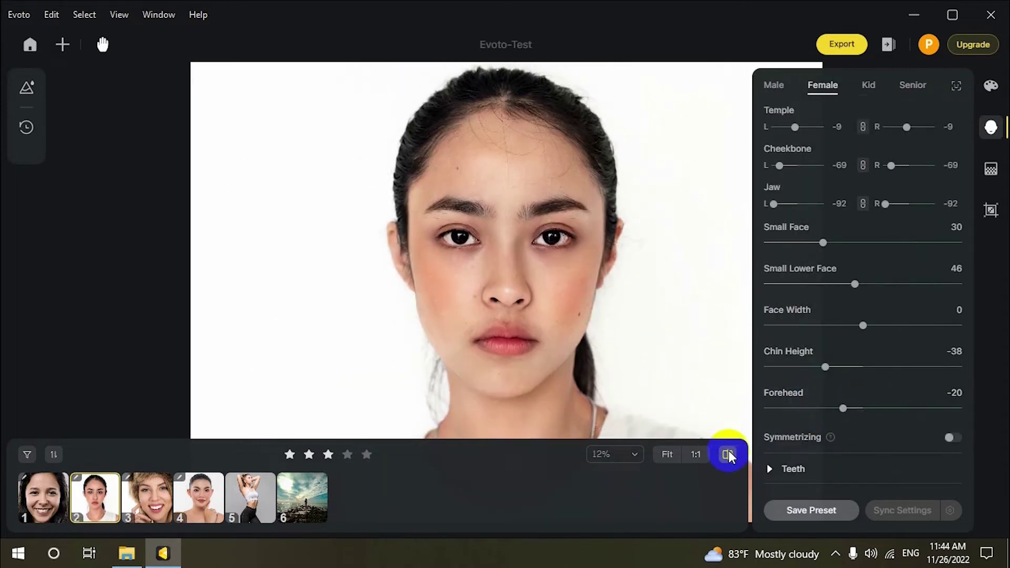
scroll(755, 200, "up", 4)
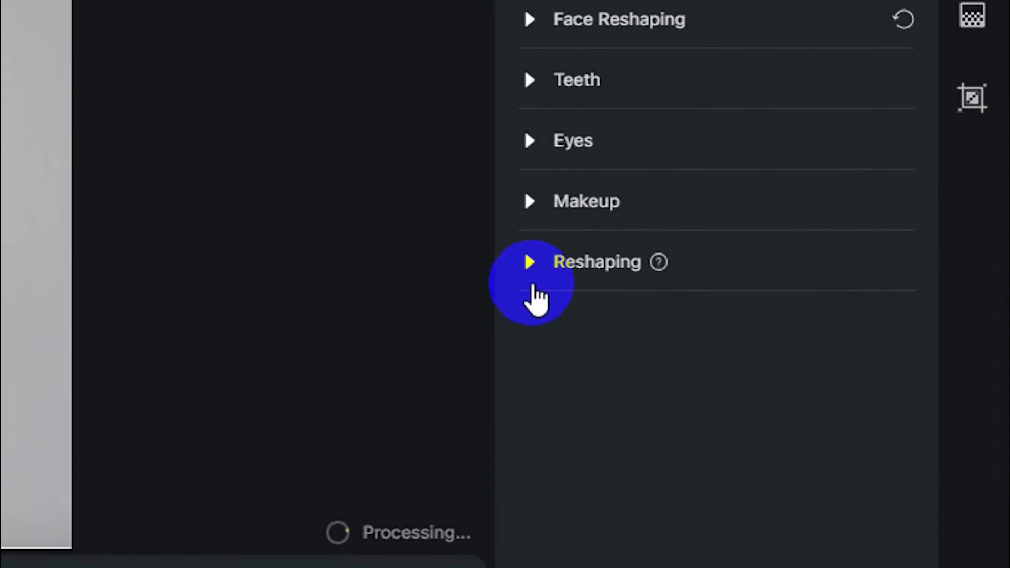
Set body -29, small head 30, slim neck 32, breasts 94, waist 27 and hips 10
left_click(534, 286)
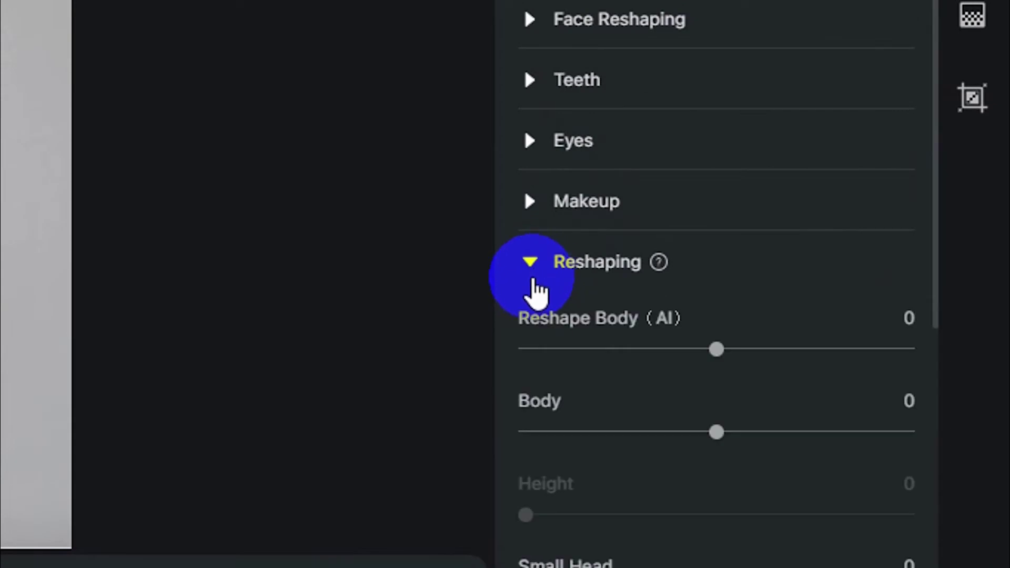
scroll(518, 288, "down", 4)
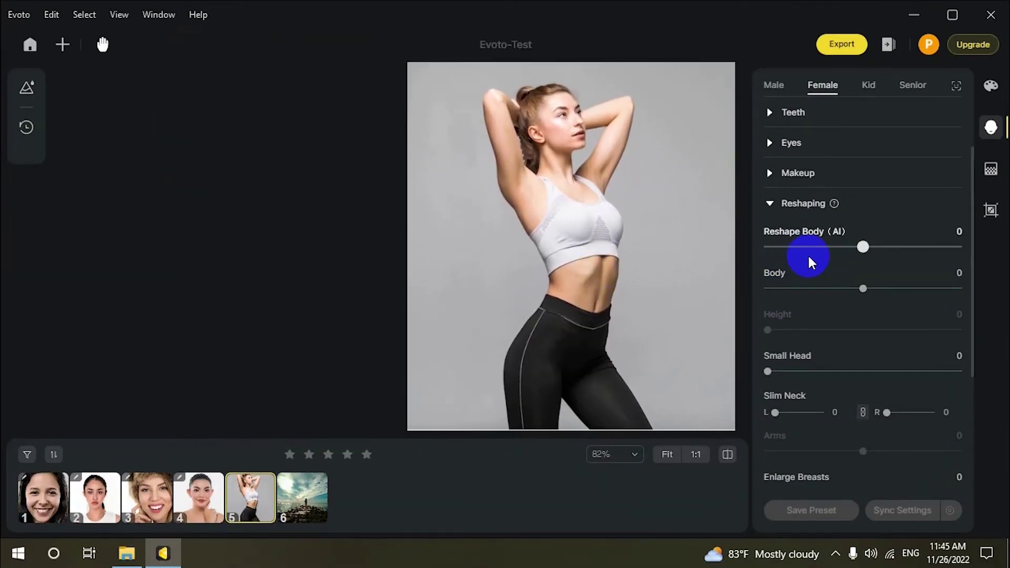
left_click_drag(862, 246, 848, 247)
left_click_drag(862, 288, 834, 289)
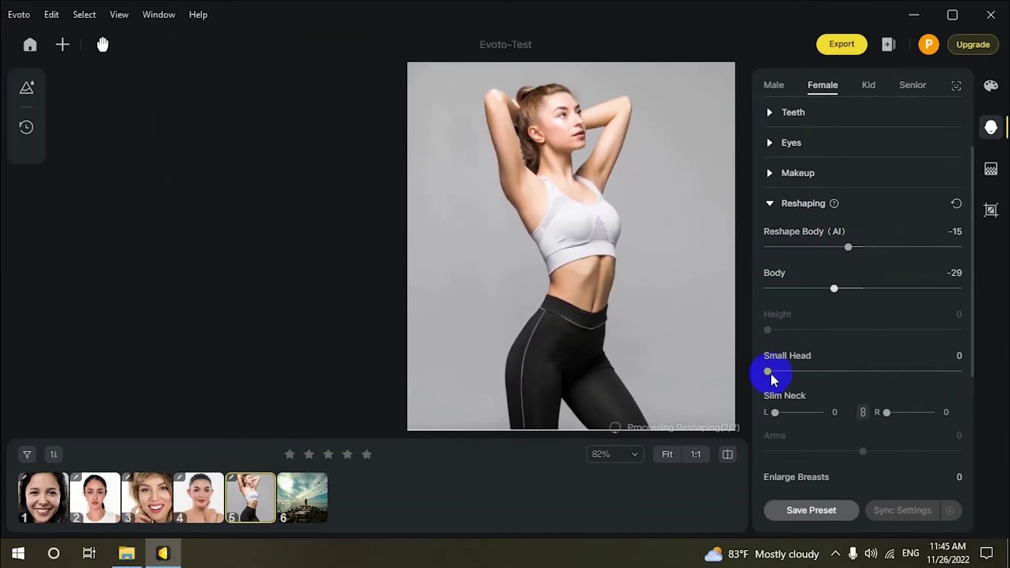
left_click_drag(768, 372, 823, 371)
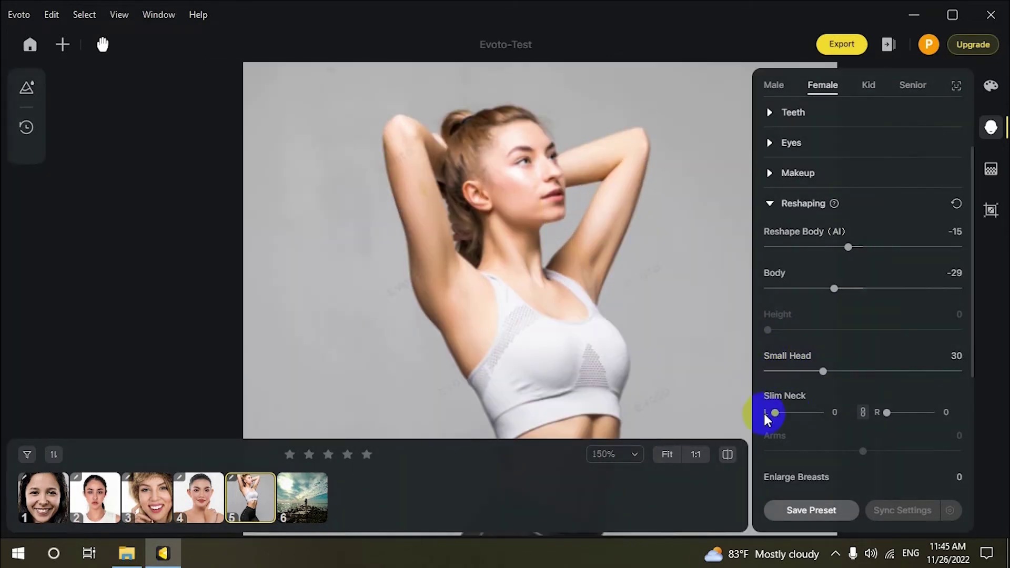
left_click_drag(772, 412, 947, 405)
scroll(765, 411, "down", 2)
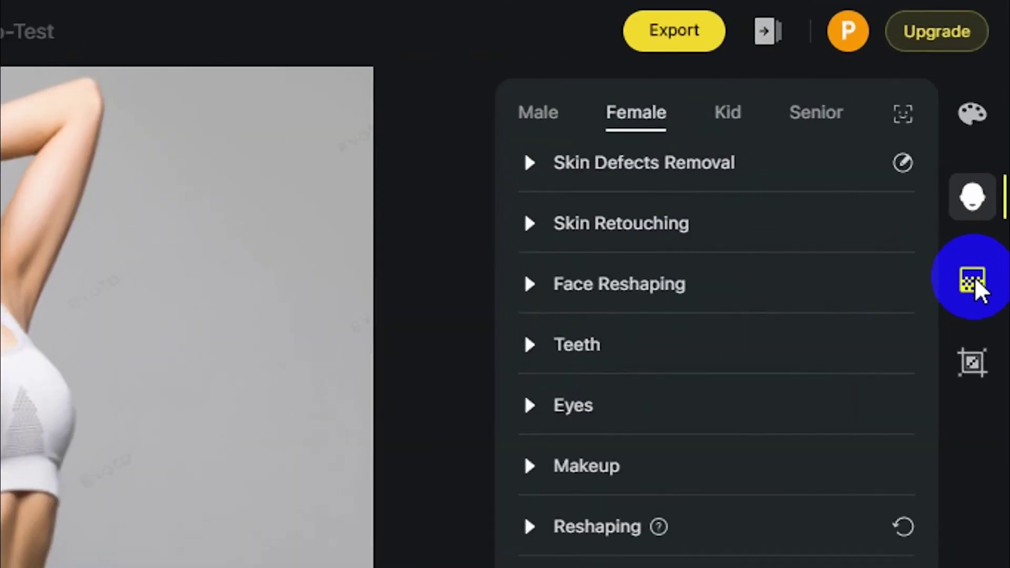
Swap the fitness photo's grey backdrop for Green03 from the Headshot Backdrop Changer's full list
left_click(990, 167)
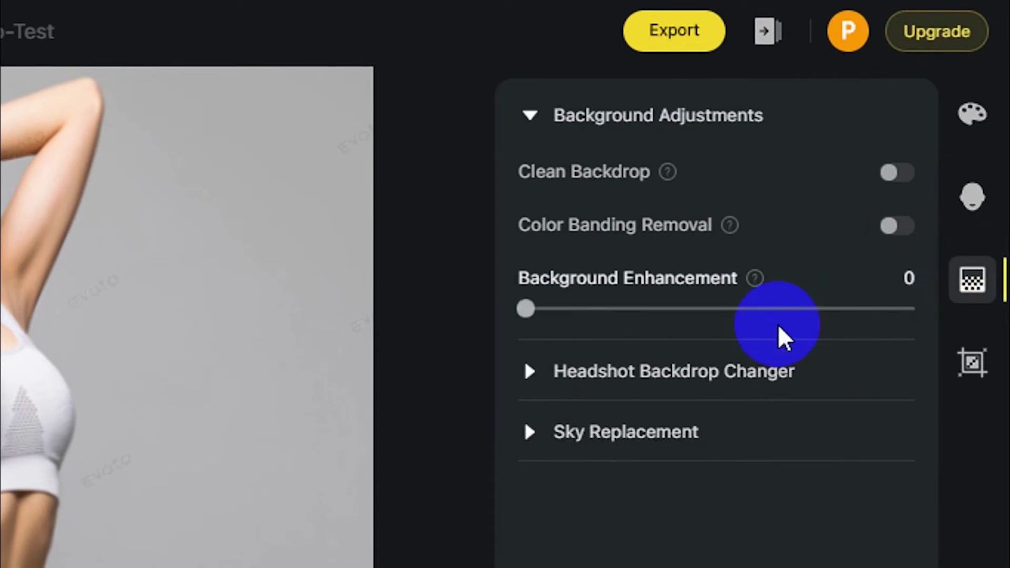
left_click(530, 372)
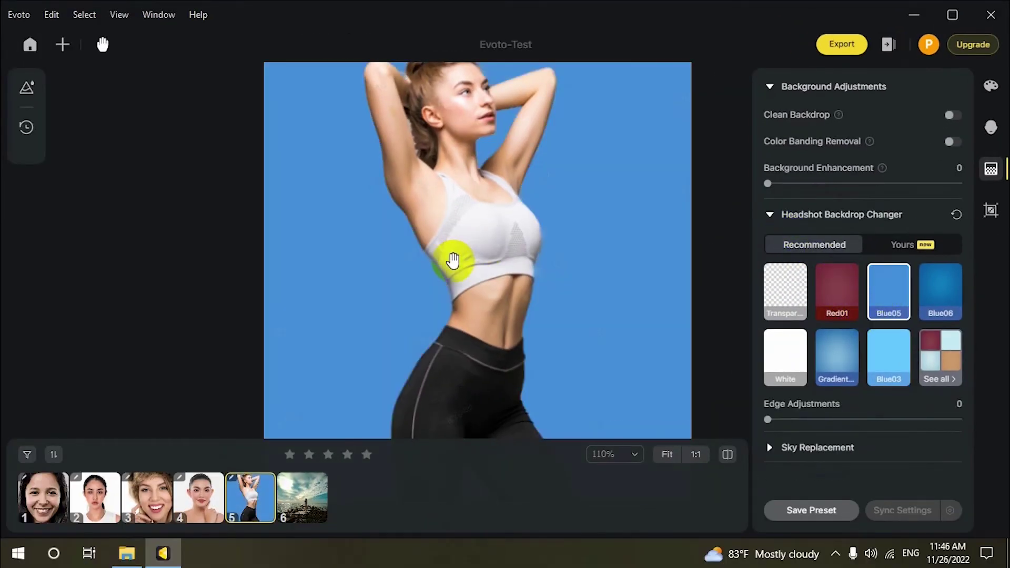
scroll(496, 245, "down", 3)
left_click(950, 358)
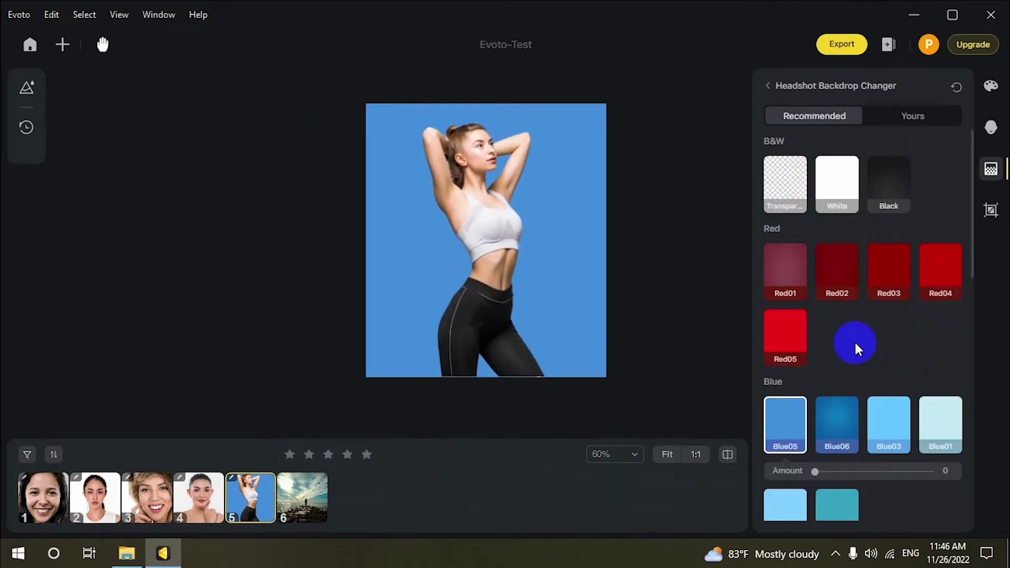
scroll(841, 344, "down", 10)
left_click(892, 387)
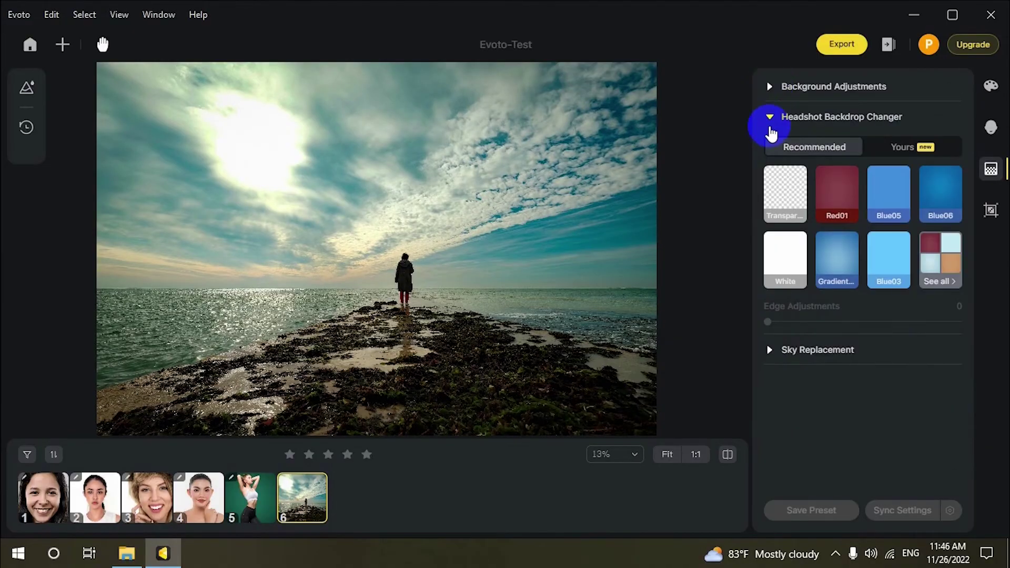
Try Sunset & Sunrise Sky 01, then apply Sunset & Sunrise Sky 08 to the beach photo
left_click(769, 116)
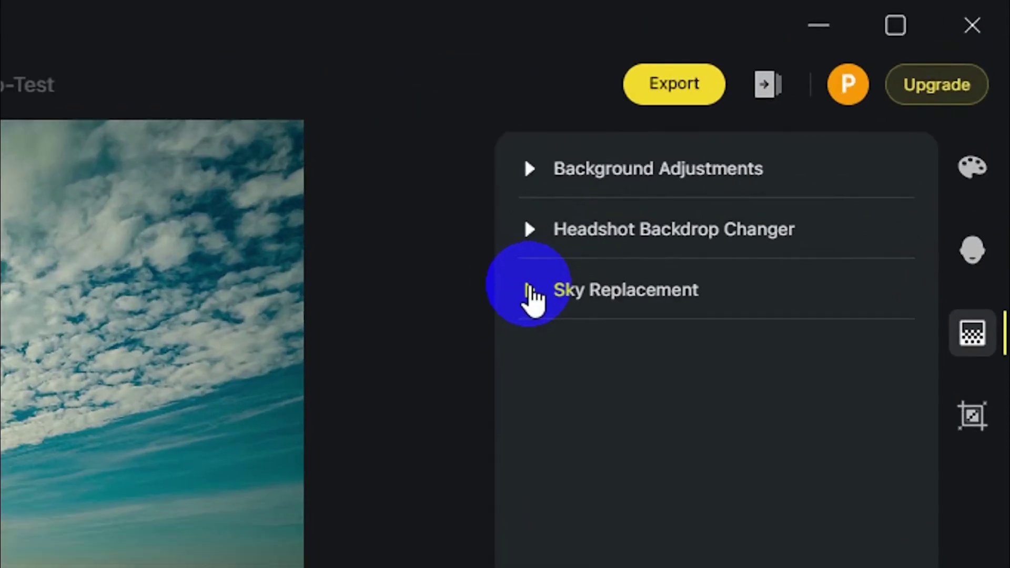
left_click(530, 289)
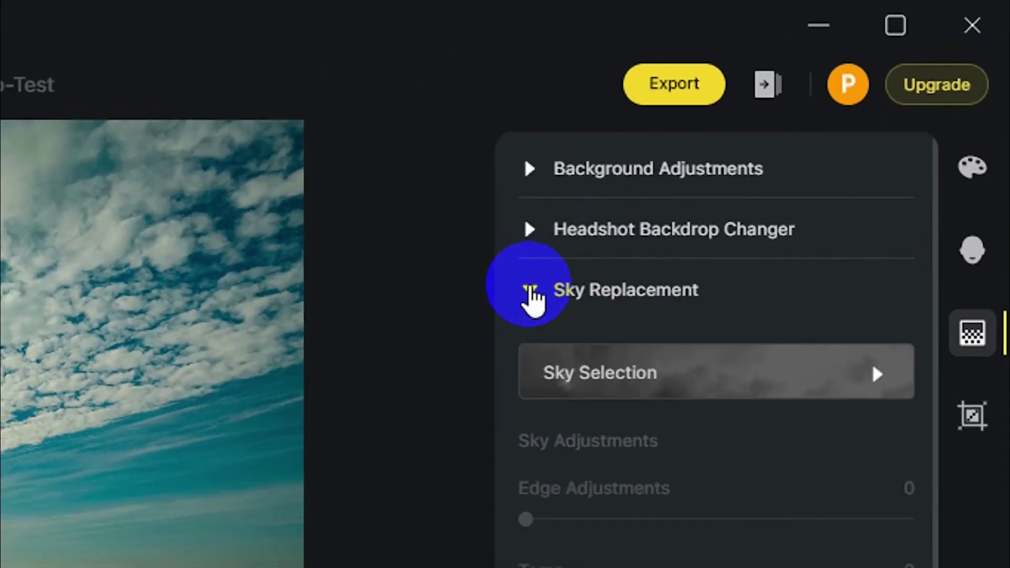
left_click(940, 192)
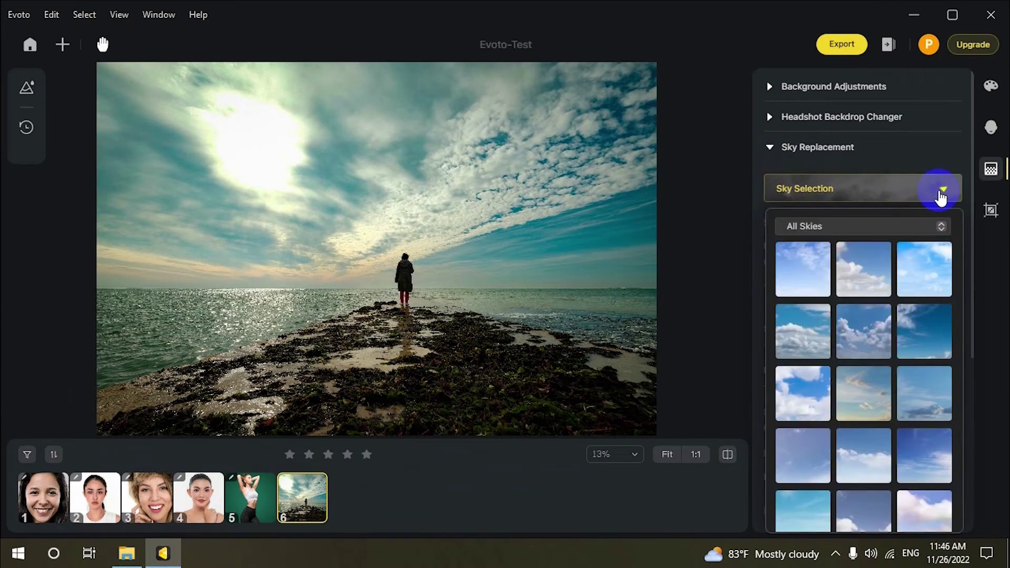
scroll(879, 282, "down", 10)
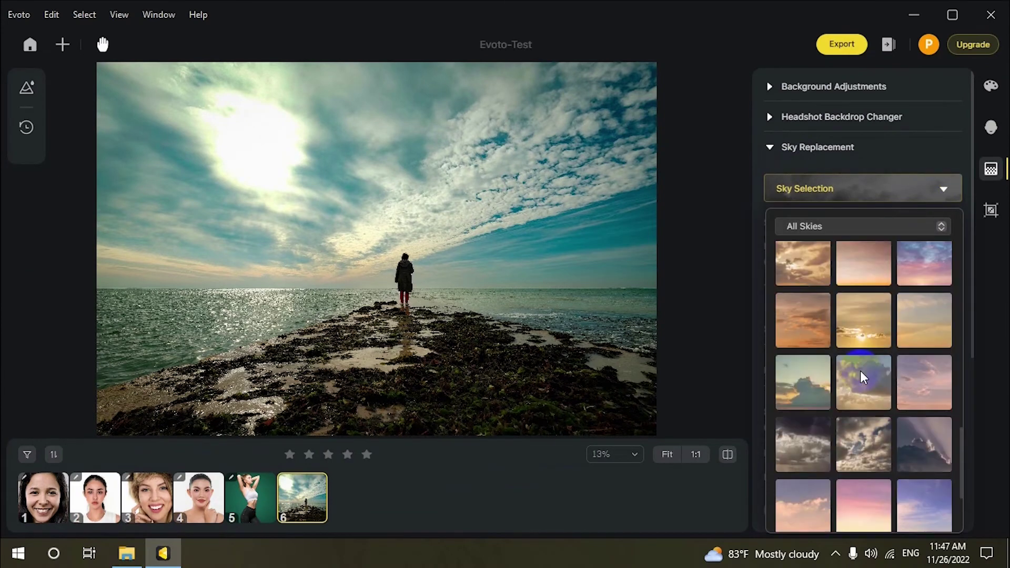
left_click(806, 251)
scroll(842, 316, "up", 1)
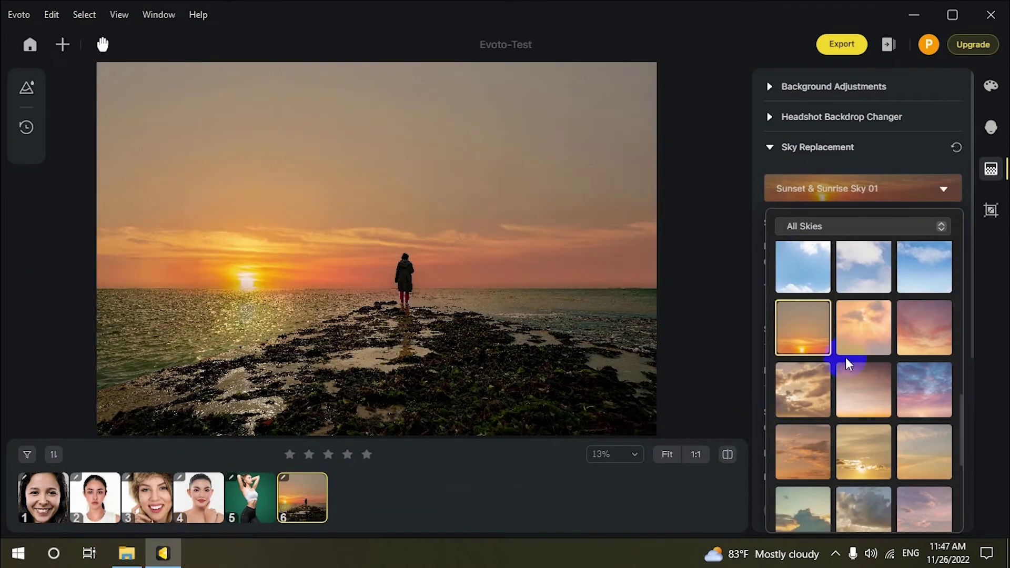
left_click(932, 381)
scroll(866, 442, "down", 1)
left_click(863, 414)
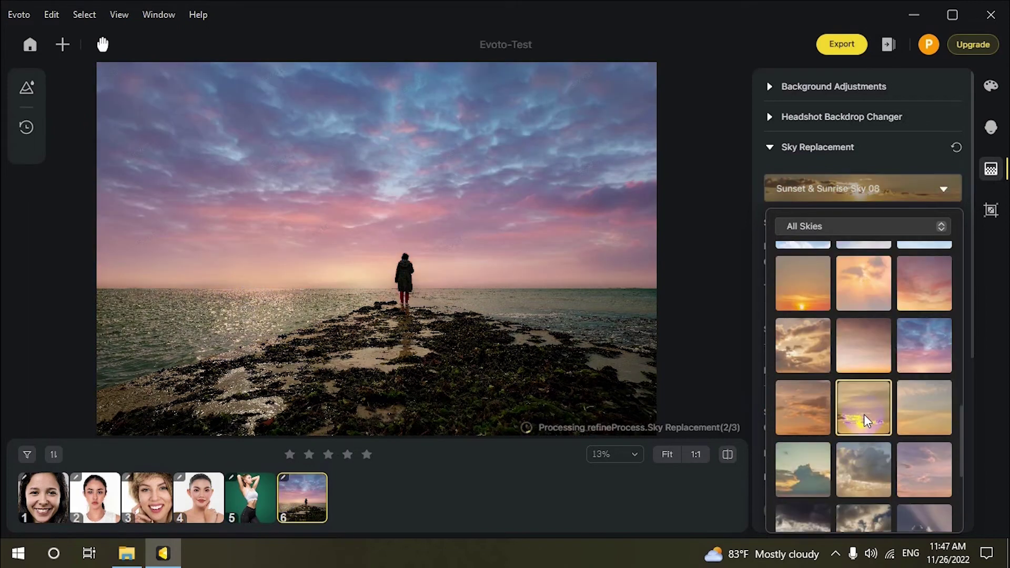
scroll(865, 394, "down", 1)
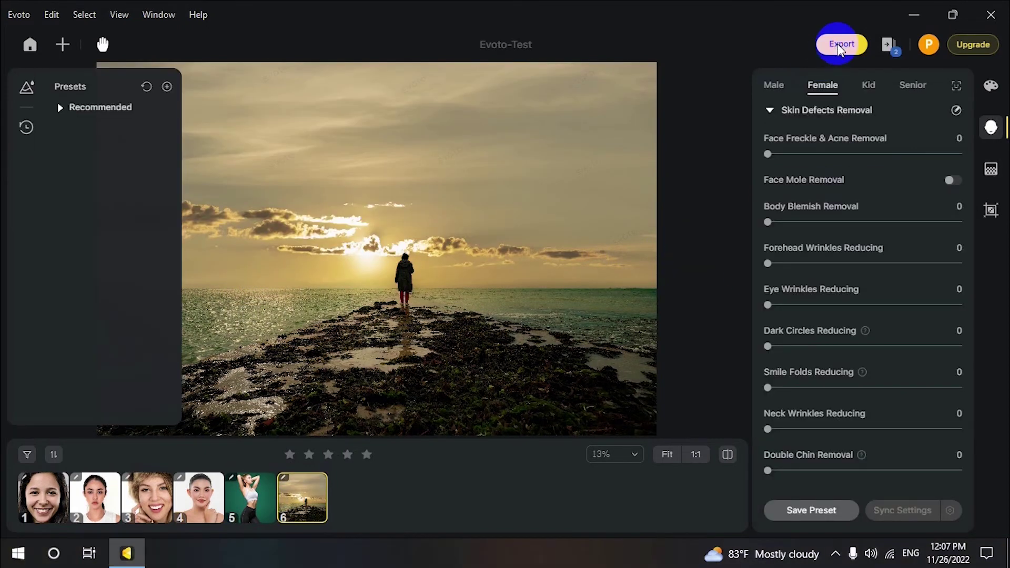
Export photos 6, 5 and 4 (beach, green backdrop, portrait) to the Test_Evoto folder
left_click(837, 43)
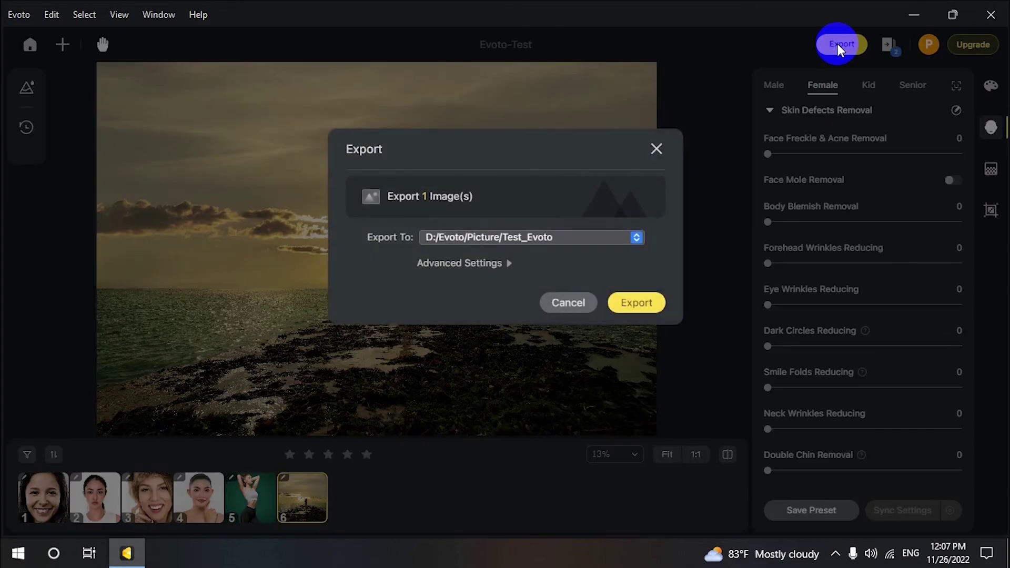
left_click(637, 303)
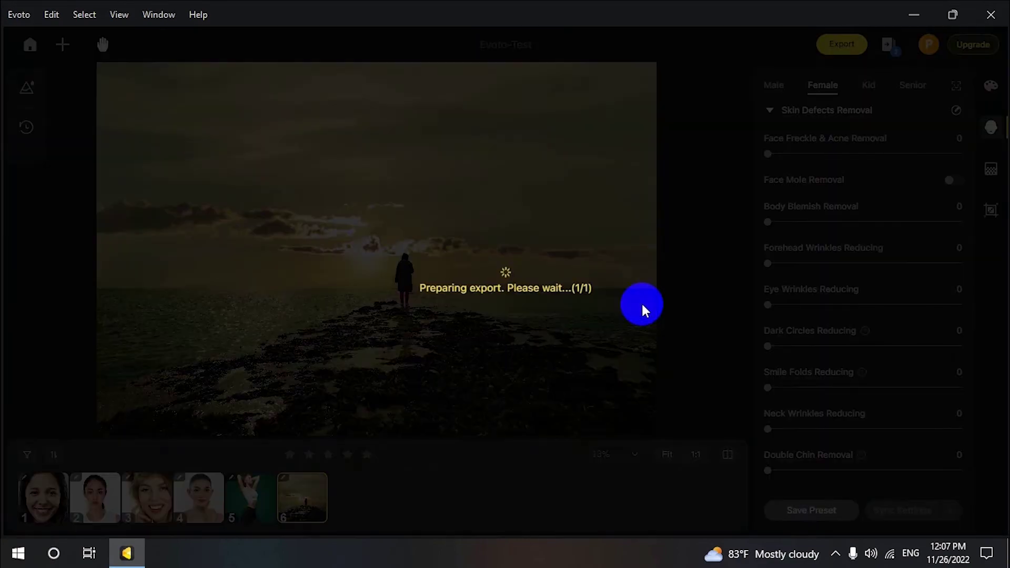
key("Left")
left_click(853, 45)
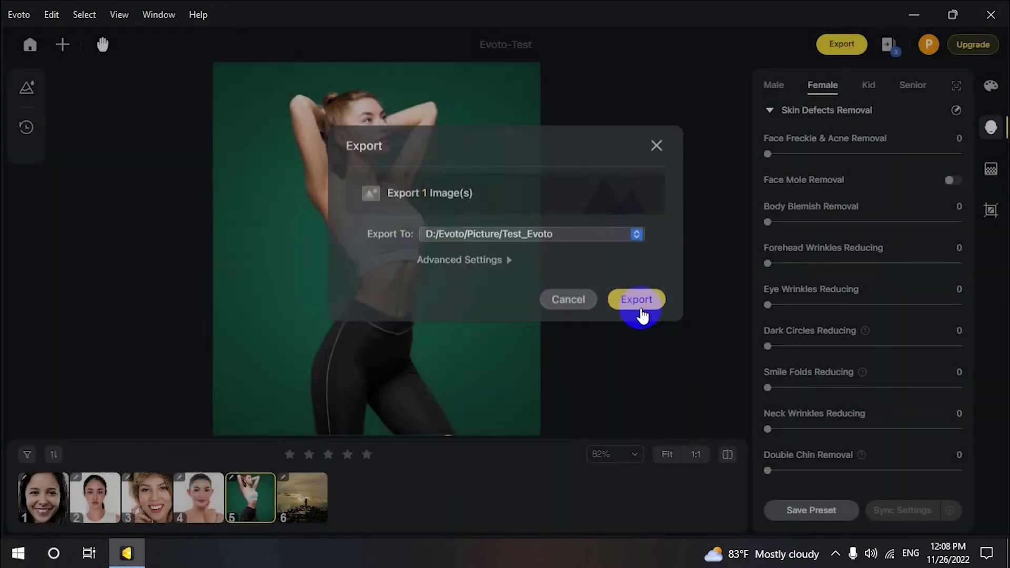
left_click(639, 304)
left_click(223, 497)
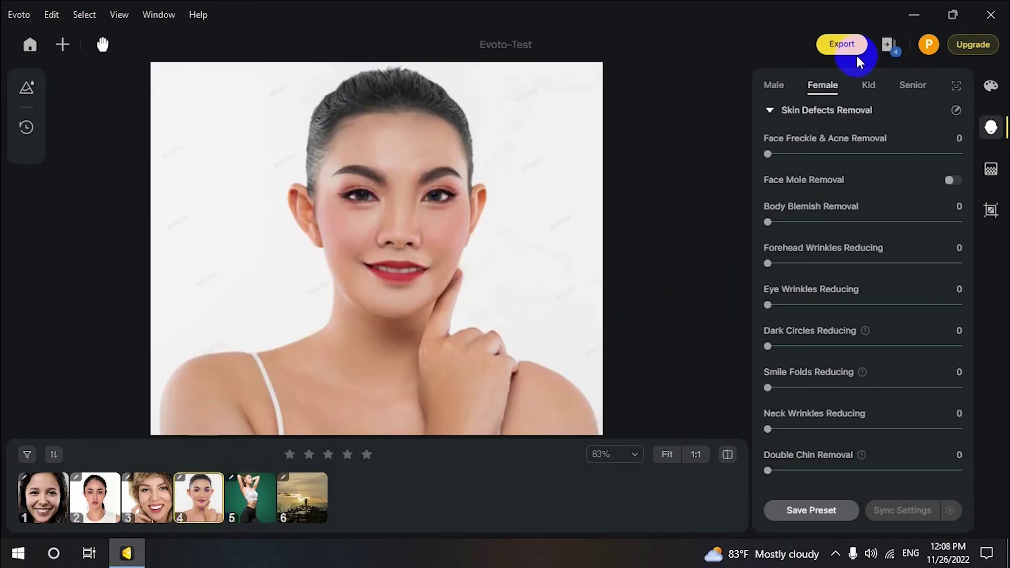
left_click(840, 44)
left_click(637, 304)
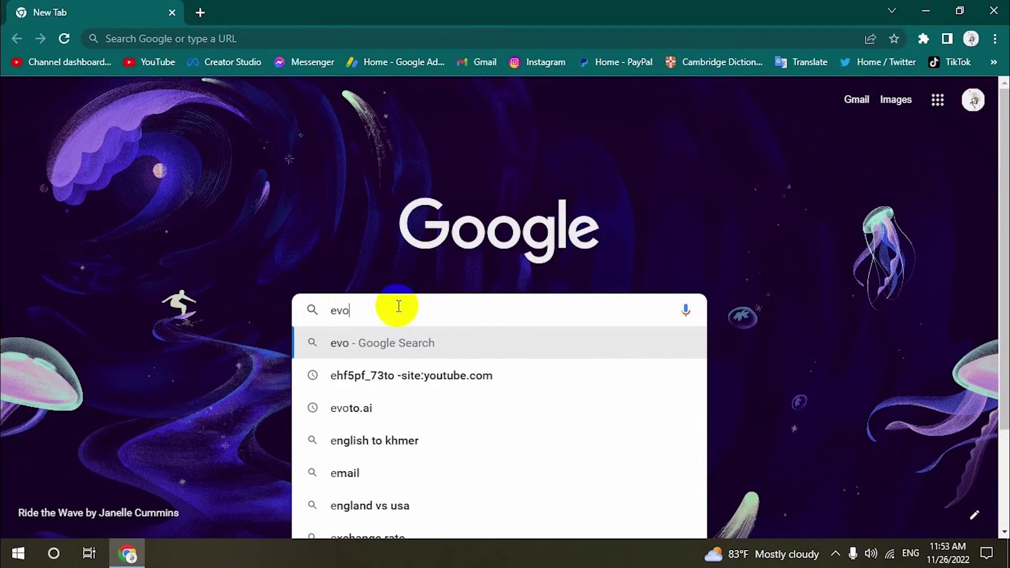
Go to evoto.ai in Chrome and accept all cookies
type("to.ai")
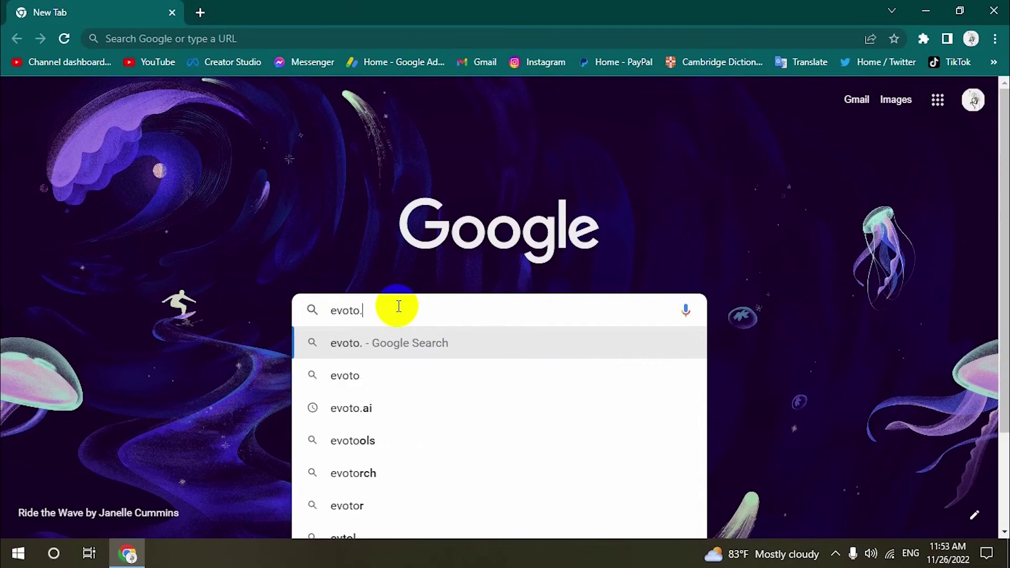
key("Return")
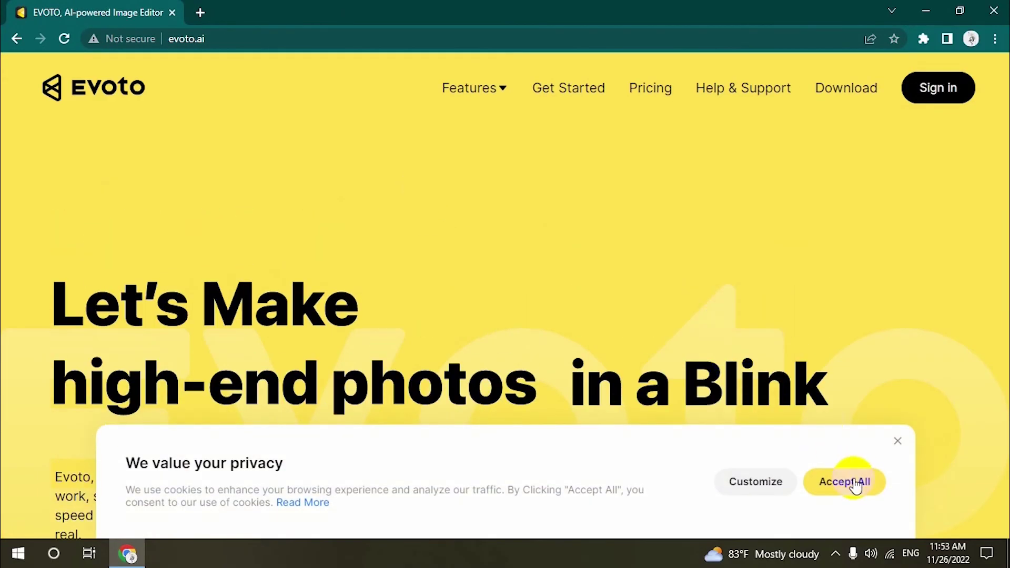
left_click(844, 481)
scroll(371, 316, "down", 5)
scroll(371, 316, "down", 15)
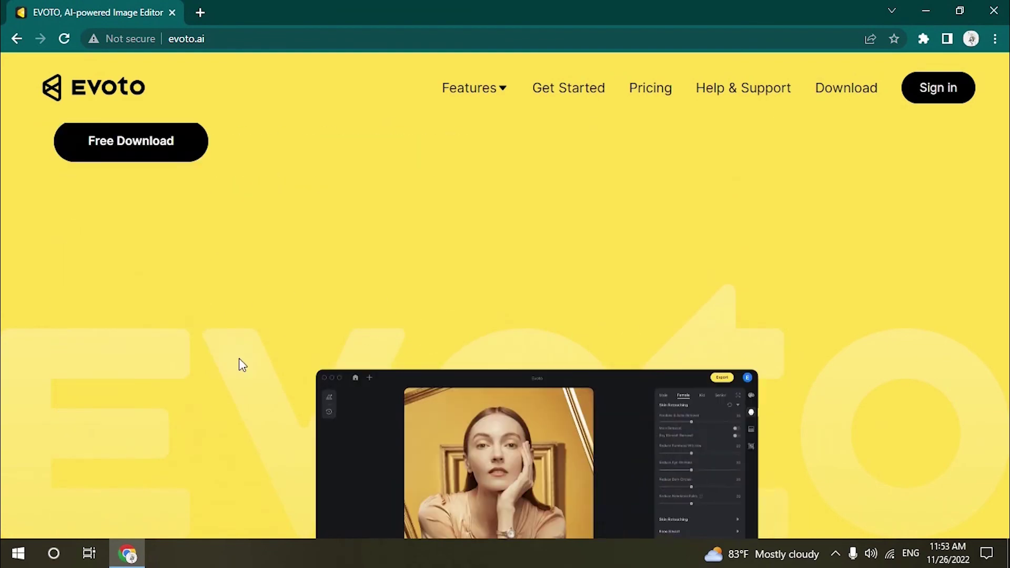
Browse the Portrait Beautification page under Features
mouse_move(473, 88)
left_click(444, 133)
scroll(719, 343, "down", 15)
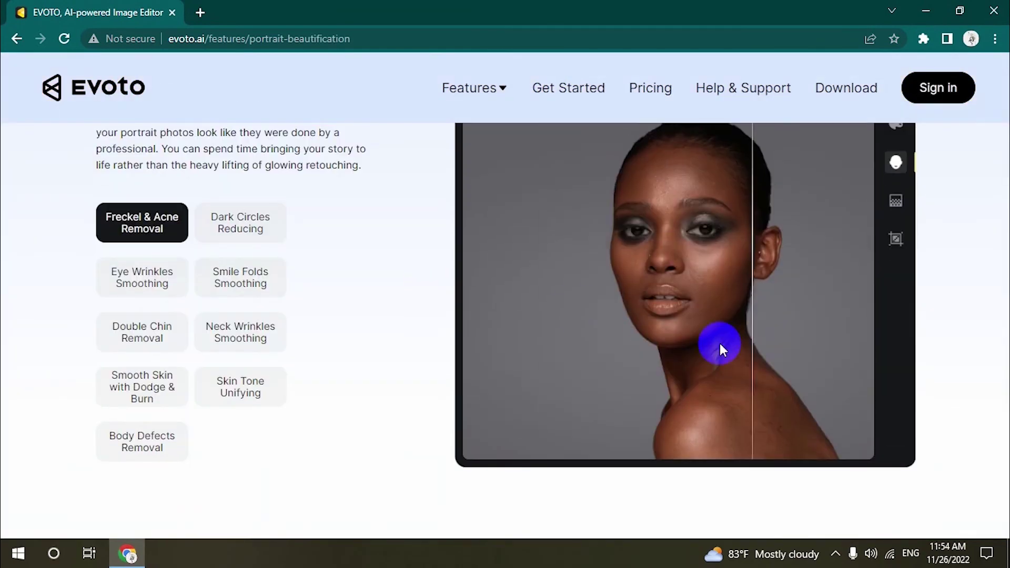
scroll(415, 408, "down", 20)
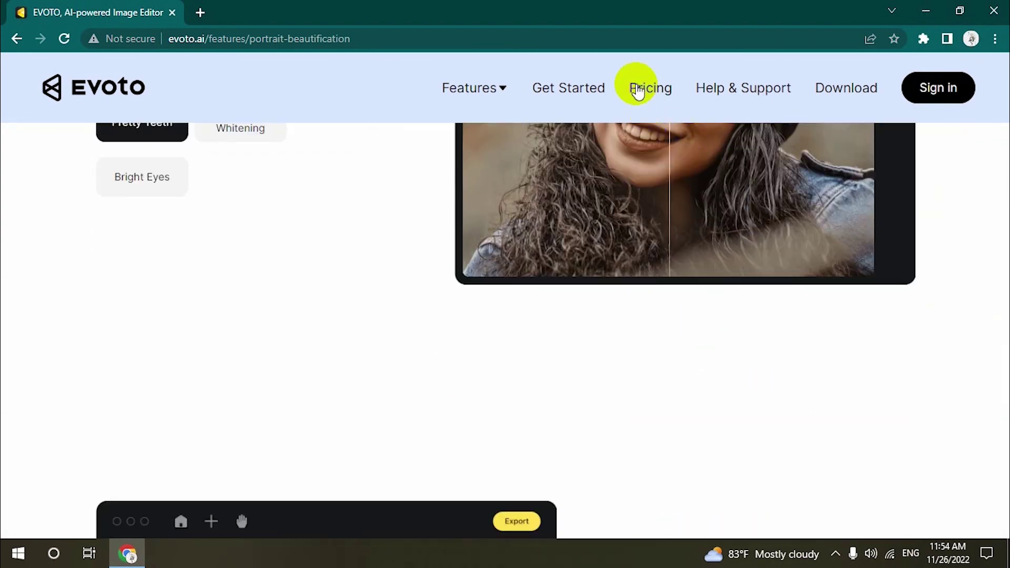
Review the pricing plans (Free Trial, Professional $6.99/mo, Team), then go to Download
left_click(637, 88)
scroll(371, 264, "down", 1)
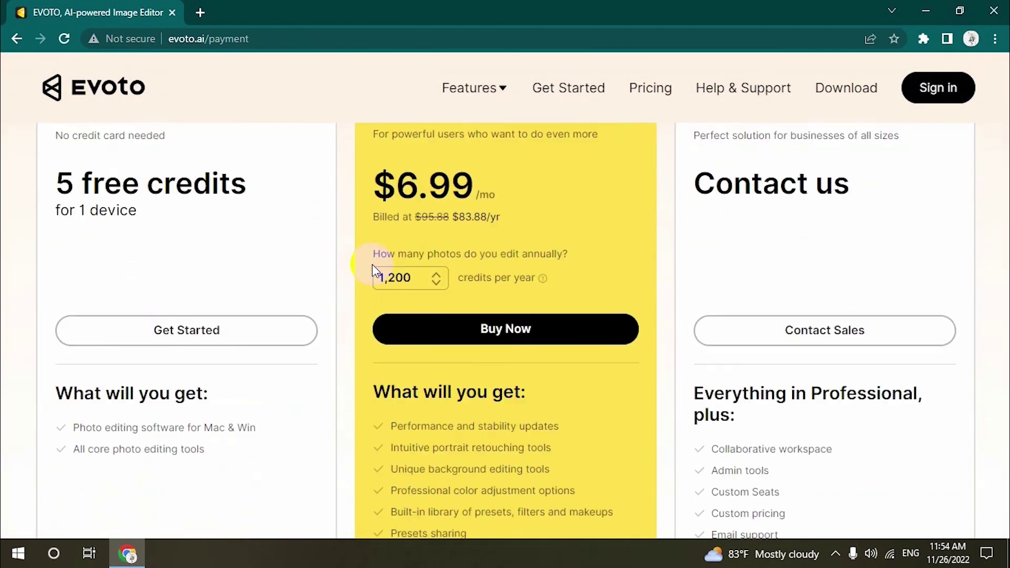
scroll(158, 192, "up", 1)
left_click(842, 92)
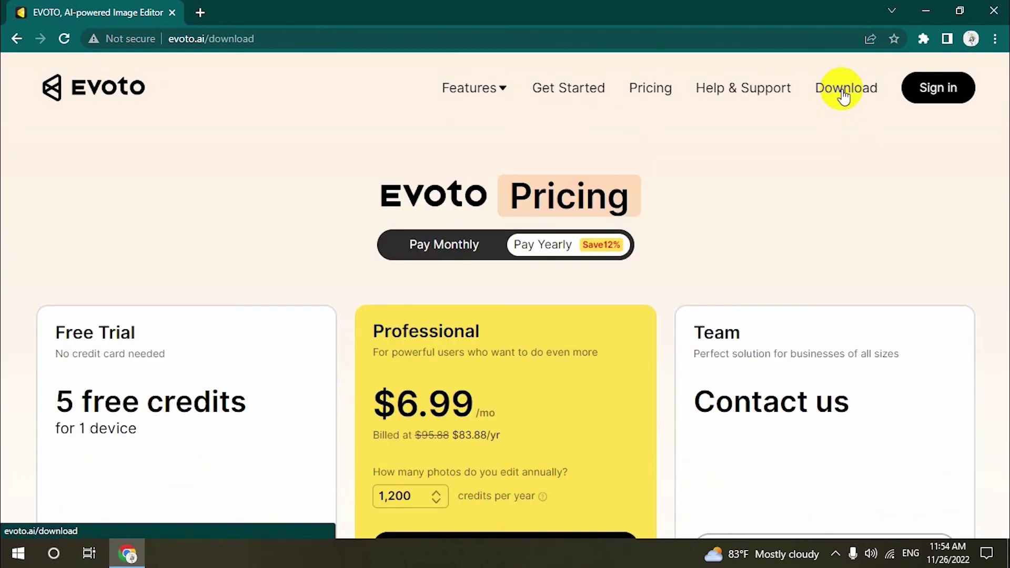